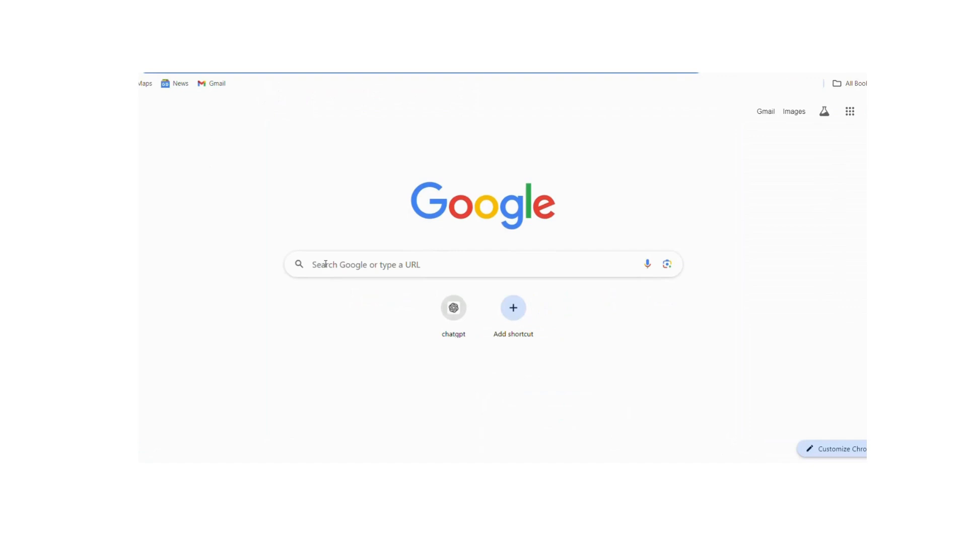
Step: Search Google for indigitalworks and open the InDigitalWorks website from the results
{"action": "left_click", "coordinate": [326, 264]}
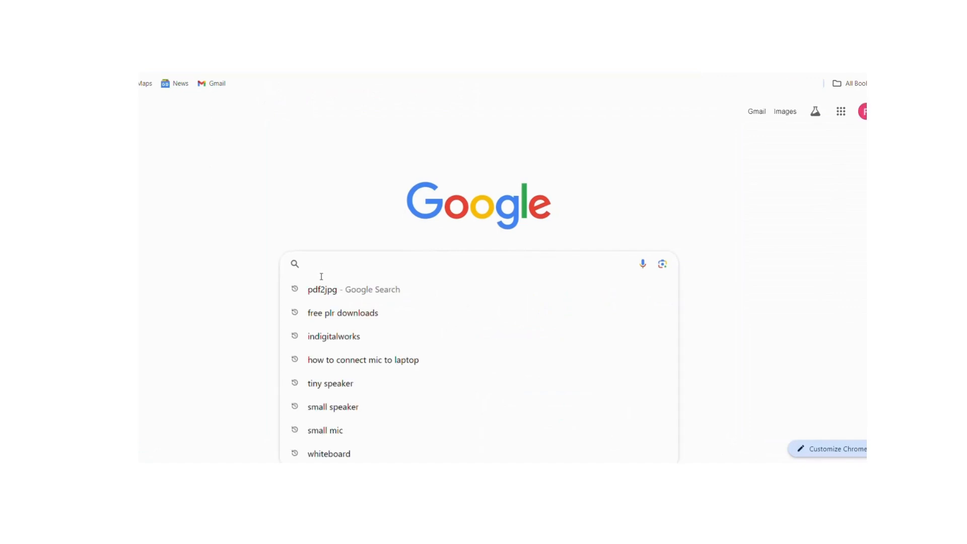
{"action": "left_click", "coordinate": [350, 344]}
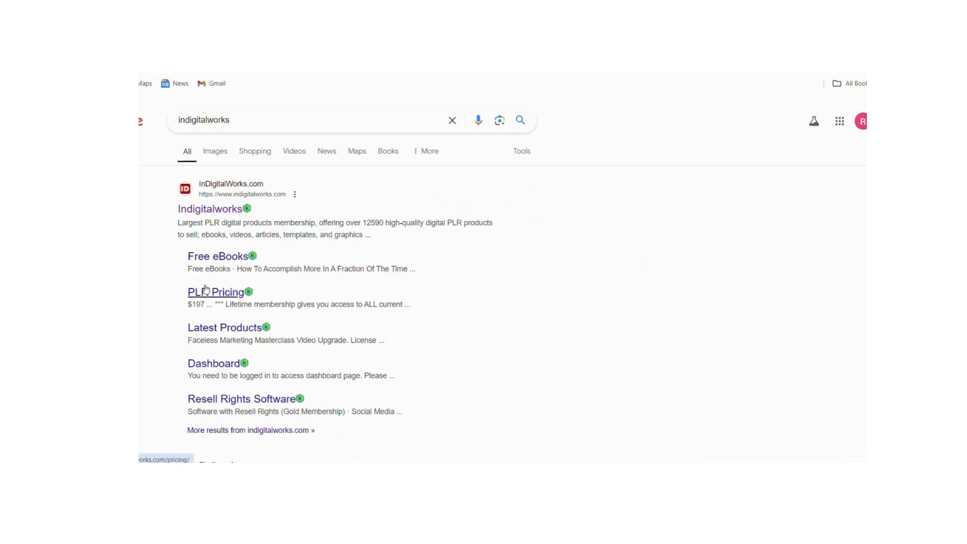
{"action": "left_click", "coordinate": [206, 290]}
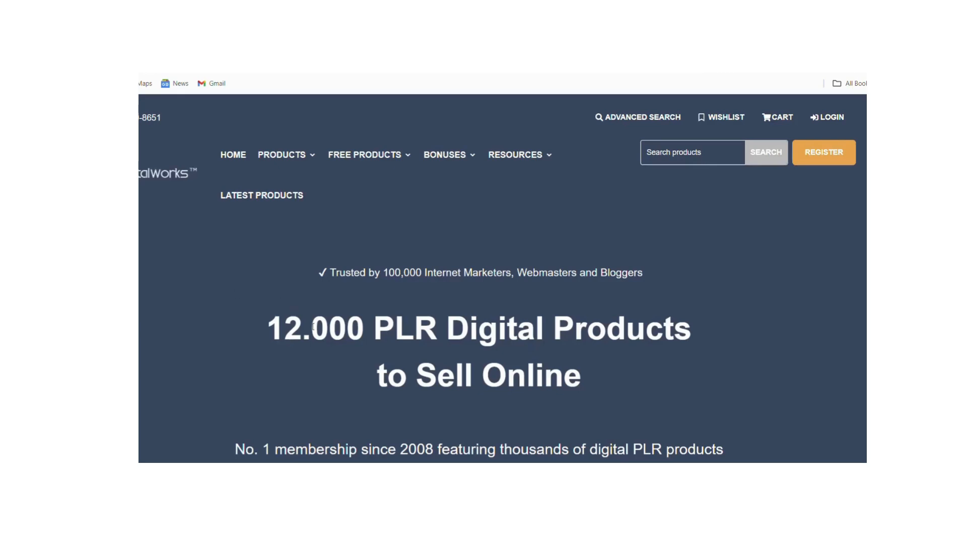
Step: Look through the InDigitalWorks home page for its product types, free registration offer and explanation of PLR products
{"action": "scroll", "coordinate": [502, 321], "scroll_direction": "down", "scroll_amount": 1}
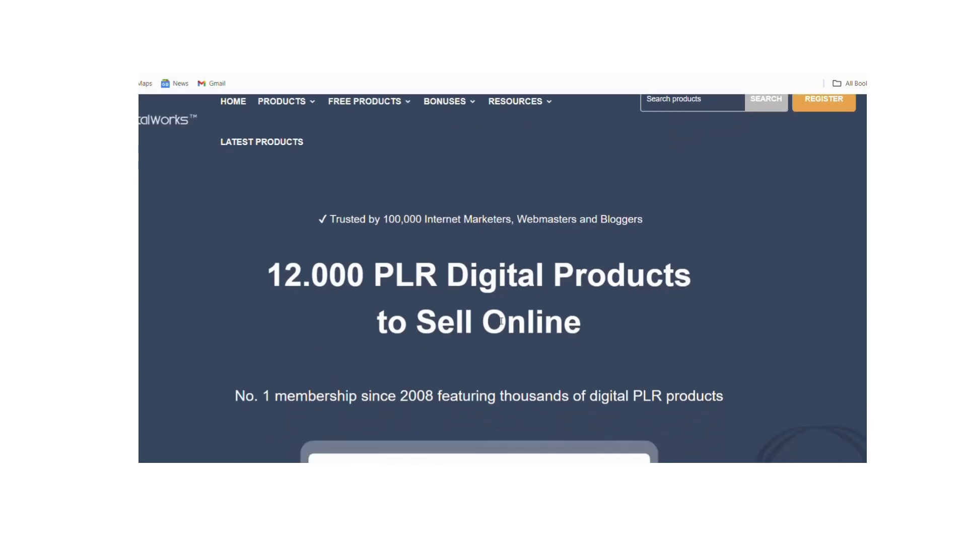
{"action": "scroll", "coordinate": [455, 361], "scroll_direction": "down", "scroll_amount": 3}
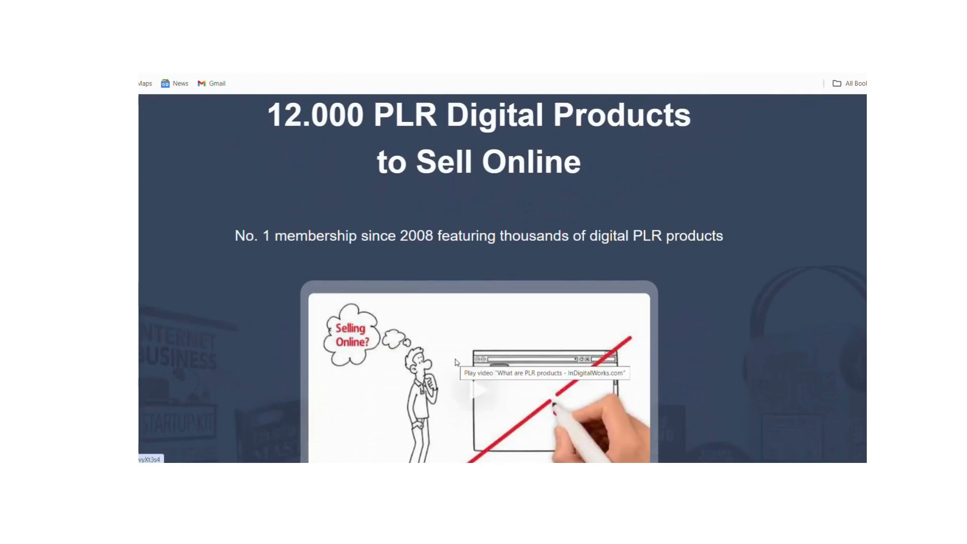
{"action": "scroll", "coordinate": [456, 362], "scroll_direction": "down", "scroll_amount": 3}
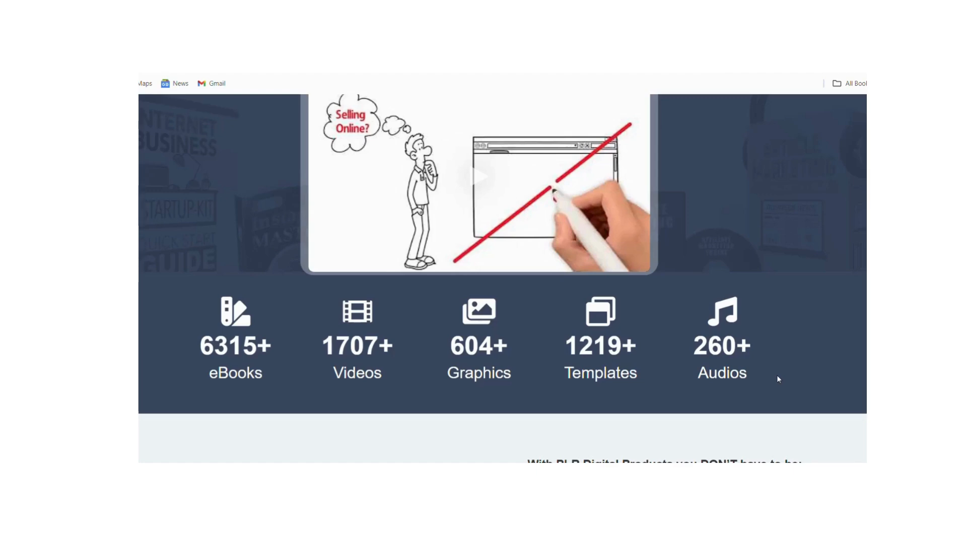
{"action": "scroll", "coordinate": [779, 379], "scroll_direction": "down", "scroll_amount": 3}
{"action": "scroll", "coordinate": [778, 379], "scroll_direction": "down", "scroll_amount": 4}
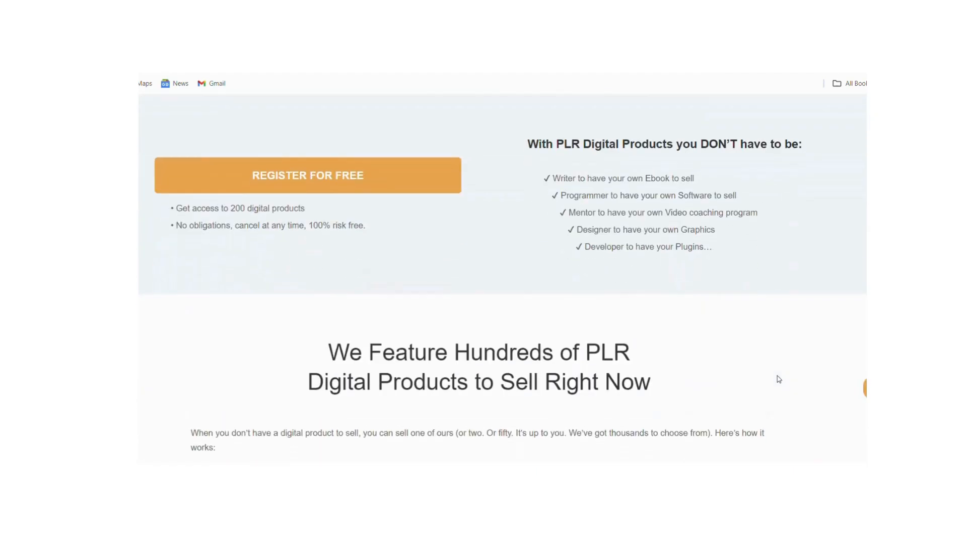
{"action": "scroll", "coordinate": [778, 378], "scroll_direction": "down", "scroll_amount": 3}
{"action": "scroll", "coordinate": [779, 379], "scroll_direction": "down", "scroll_amount": 3}
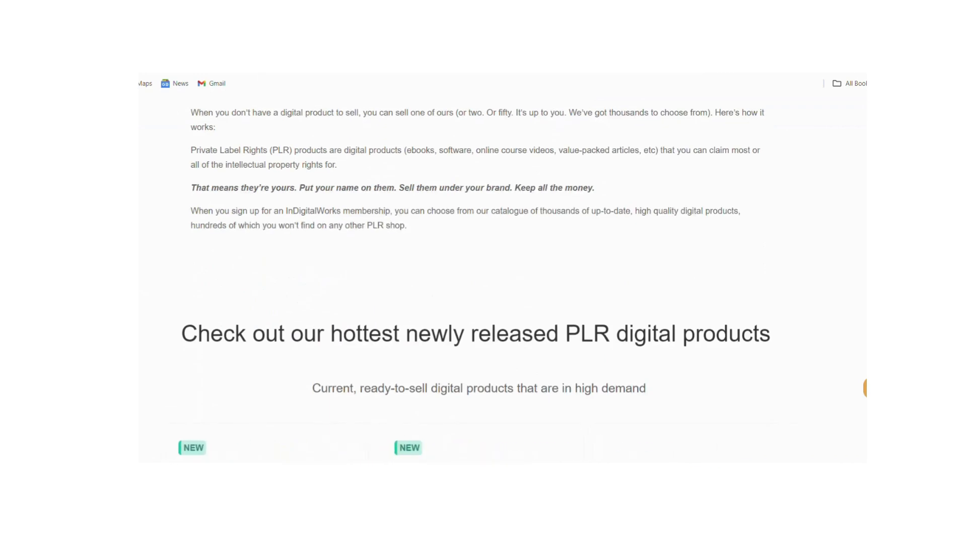
Step: In a new browser tab, search Google for free plr downloads and open the Free PLR Downloads website
{"action": "key", "text": "ctrl+t"}
{"action": "left_click", "coordinate": [335, 264]}
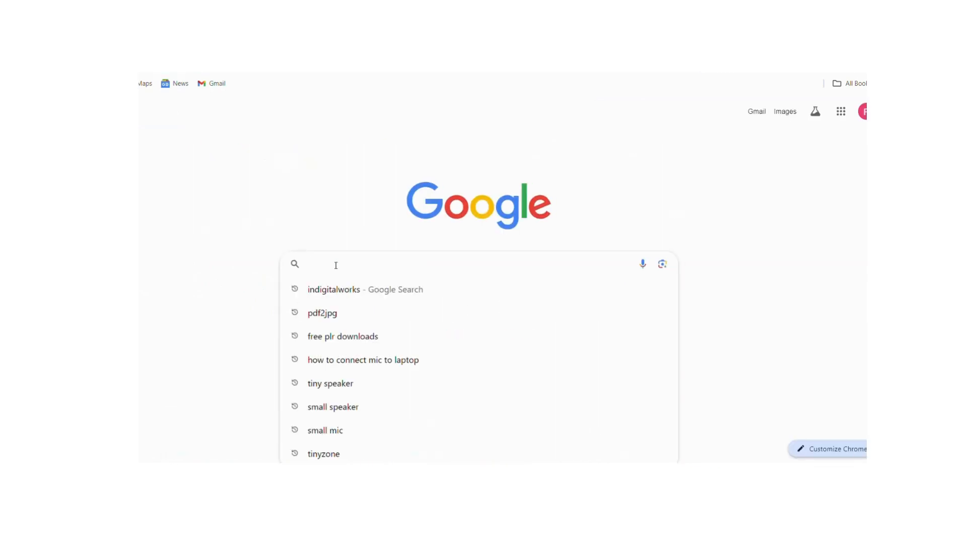
{"action": "left_click", "coordinate": [374, 341]}
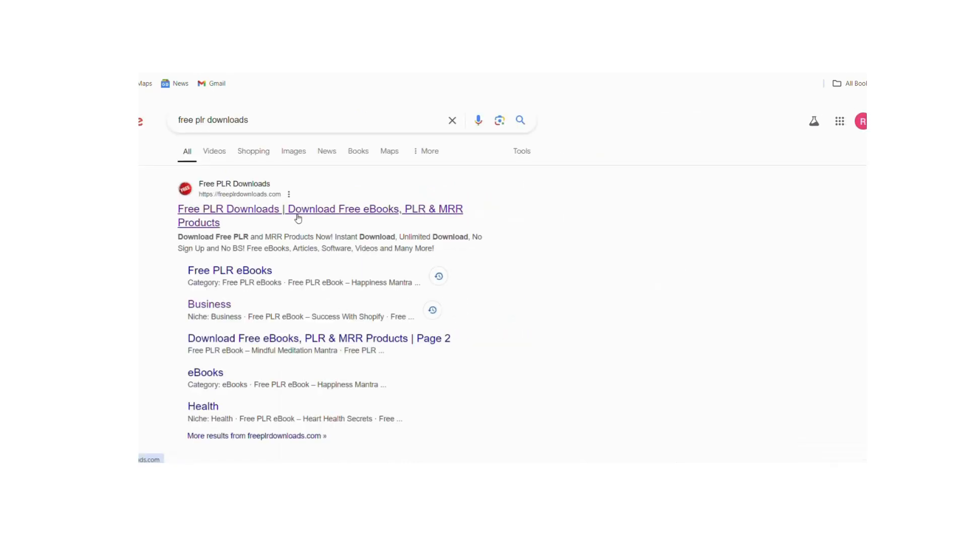
{"action": "left_click", "coordinate": [298, 217]}
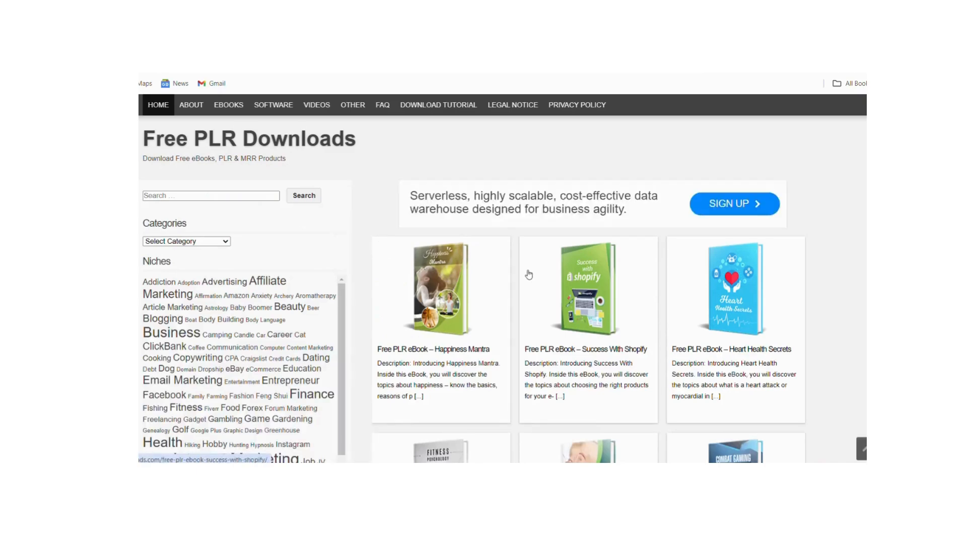
Step: Examine the Free PLR Downloads home page, including its free eBook listings and the available niches
{"action": "scroll", "coordinate": [527, 275], "scroll_direction": "down", "scroll_amount": 5}
{"action": "scroll", "coordinate": [529, 274], "scroll_direction": "down", "scroll_amount": 6}
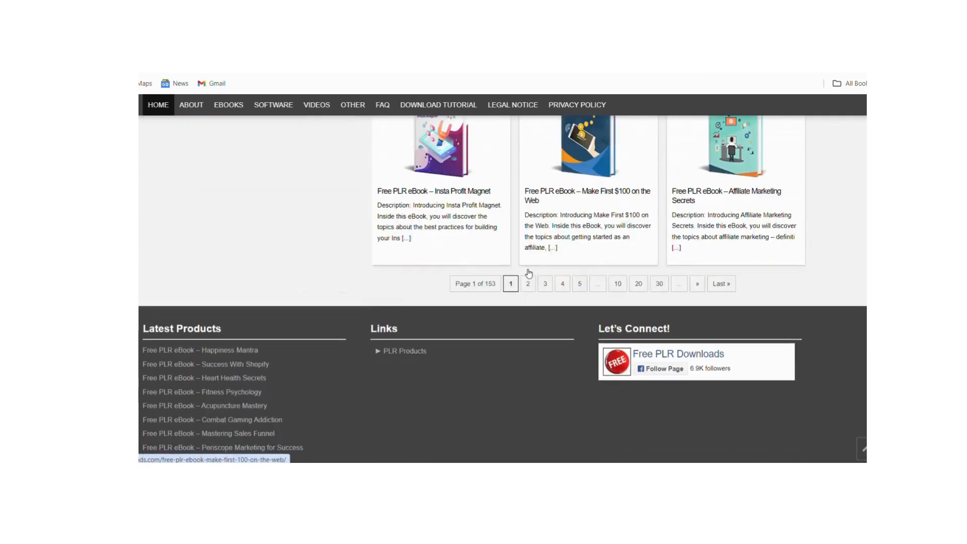
{"action": "scroll", "coordinate": [525, 270], "scroll_direction": "up", "scroll_amount": 11}
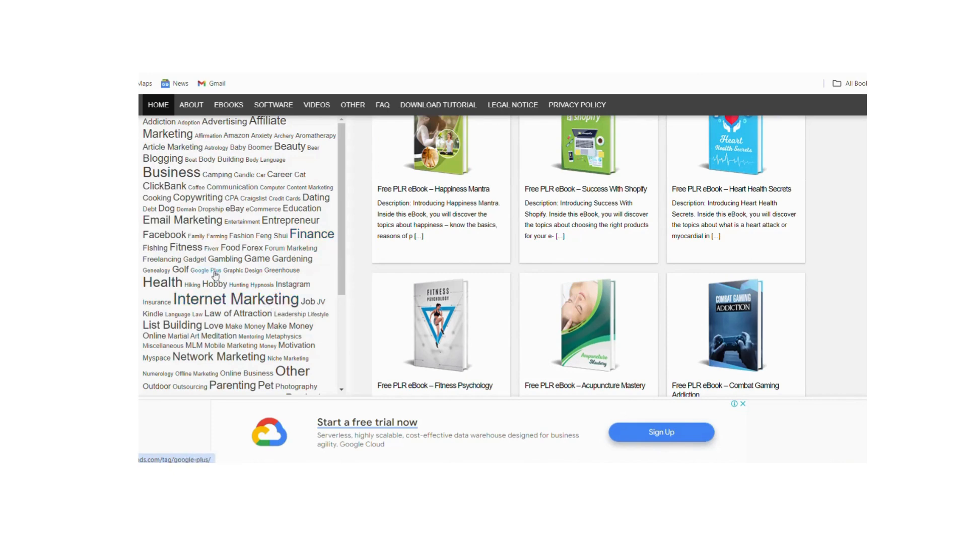
{"action": "scroll", "coordinate": [215, 276], "scroll_direction": "up", "scroll_amount": 2}
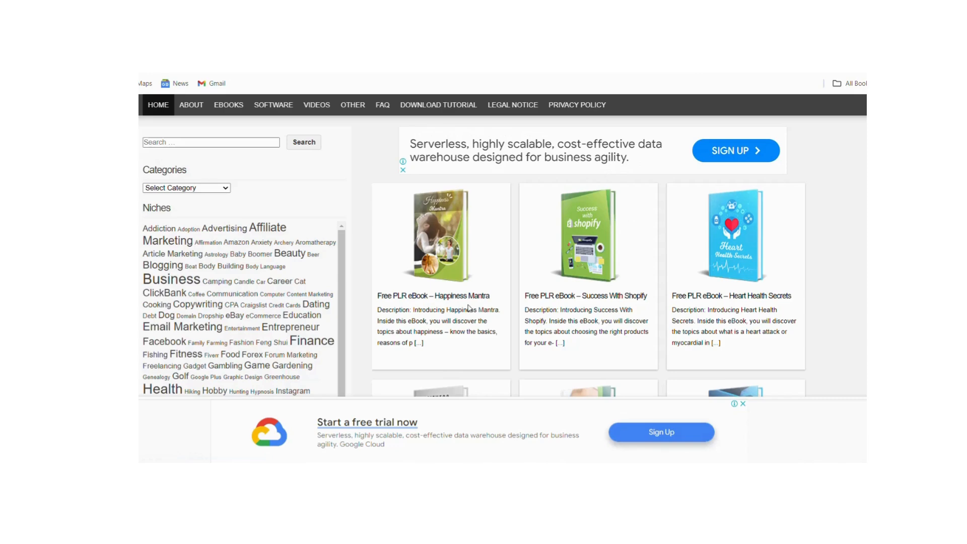
{"action": "scroll", "coordinate": [603, 321], "scroll_direction": "down", "scroll_amount": 3}
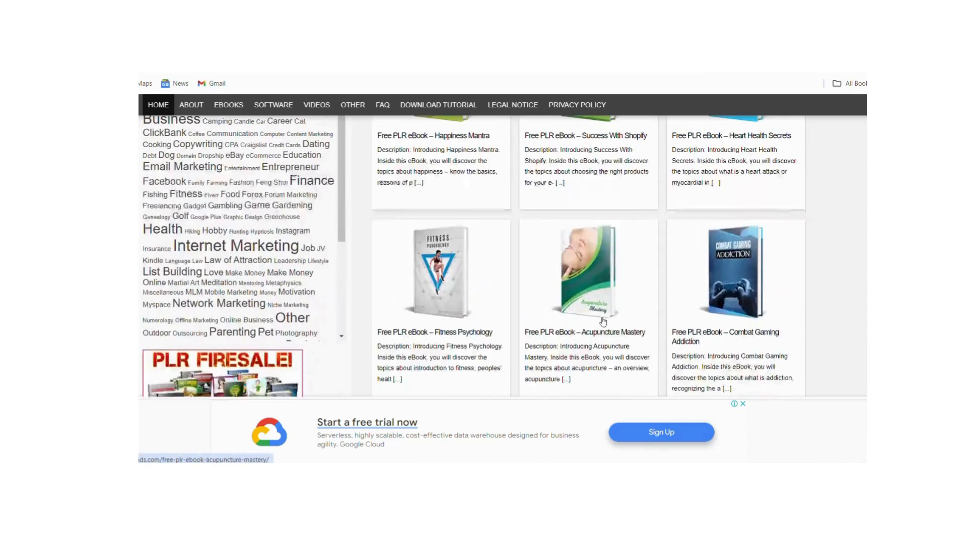
{"action": "scroll", "coordinate": [603, 321], "scroll_direction": "down", "scroll_amount": 5}
{"action": "scroll", "coordinate": [564, 327], "scroll_direction": "up", "scroll_amount": 5}
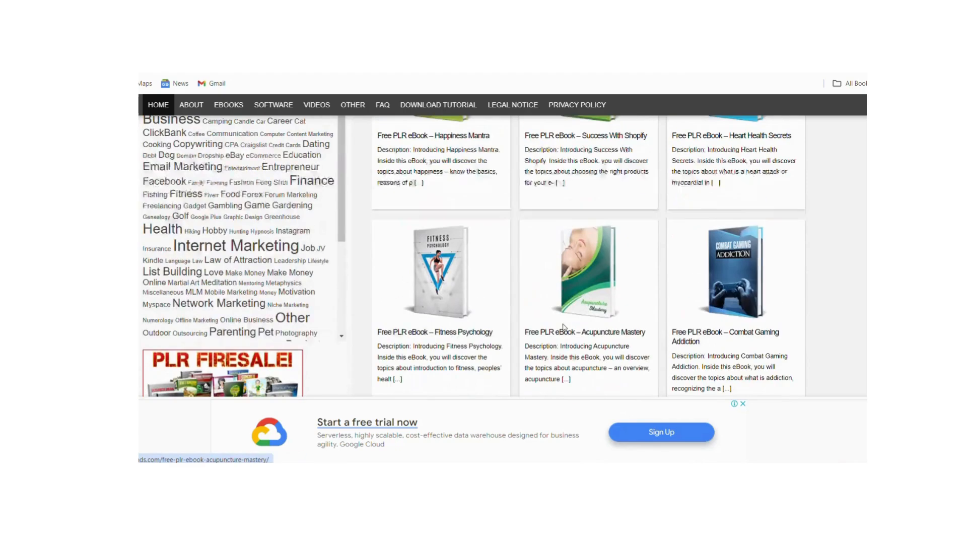
{"action": "scroll", "coordinate": [564, 327], "scroll_direction": "up", "scroll_amount": 4}
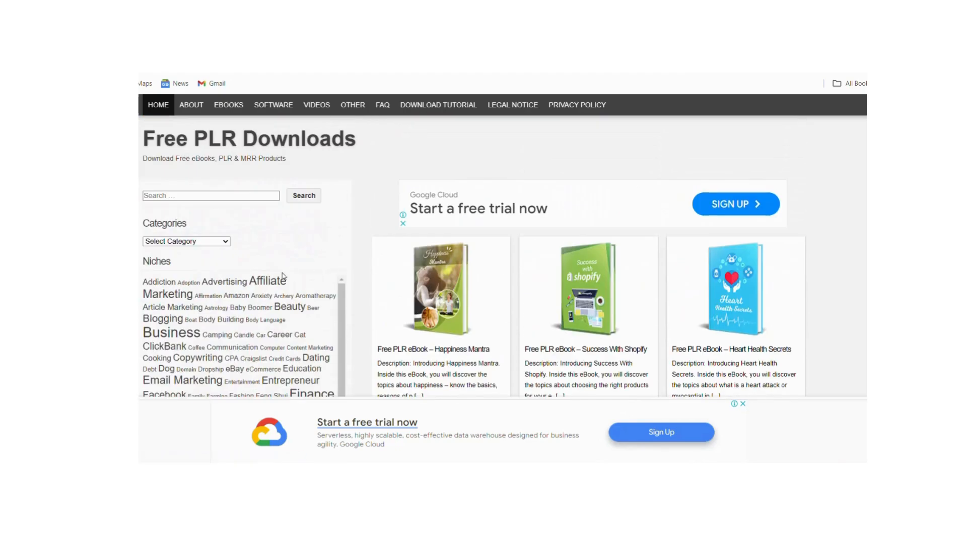
{"action": "scroll", "coordinate": [485, 346], "scroll_direction": "down", "scroll_amount": 2}
{"action": "scroll", "coordinate": [326, 329], "scroll_direction": "up", "scroll_amount": 1}
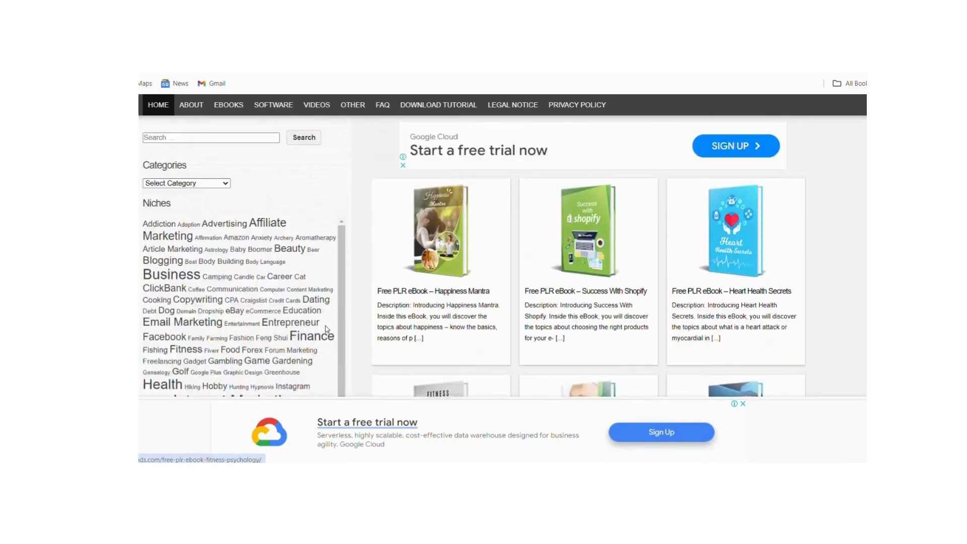
Step: Open the Affiliate Marketing niche and dismiss the full-page advertisement
{"action": "scroll", "coordinate": [326, 330], "scroll_direction": "up", "scroll_amount": 1}
{"action": "left_click", "coordinate": [277, 289]}
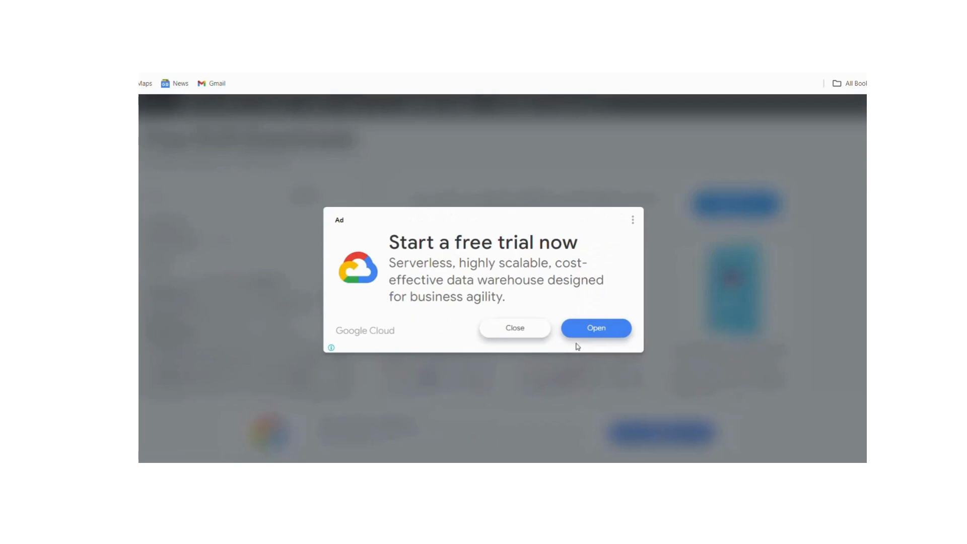
{"action": "left_click", "coordinate": [517, 333]}
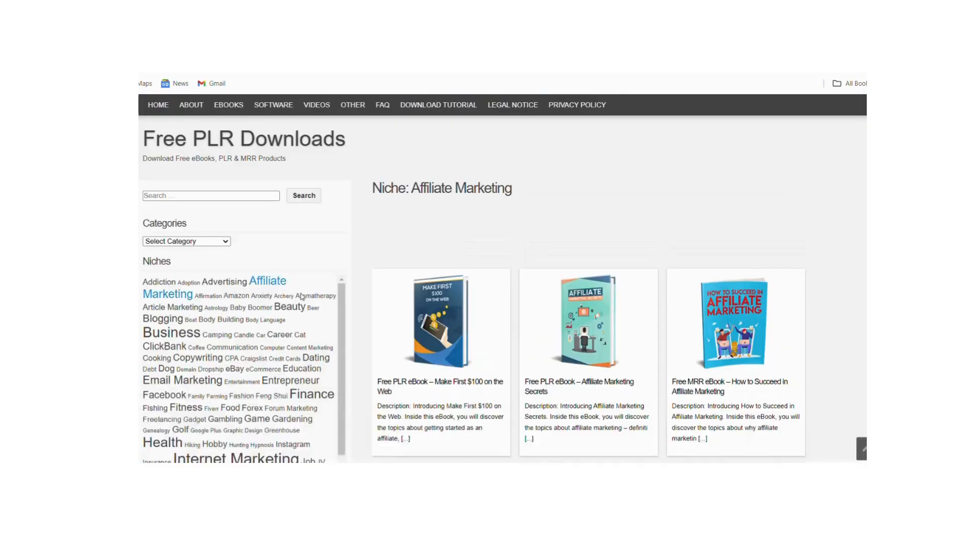
Step: Browse the Affiliate Marketing listings and open the product page of the free PLR eBook Affiliate Marketing Secrets
{"action": "scroll", "coordinate": [595, 341], "scroll_direction": "down", "scroll_amount": 2}
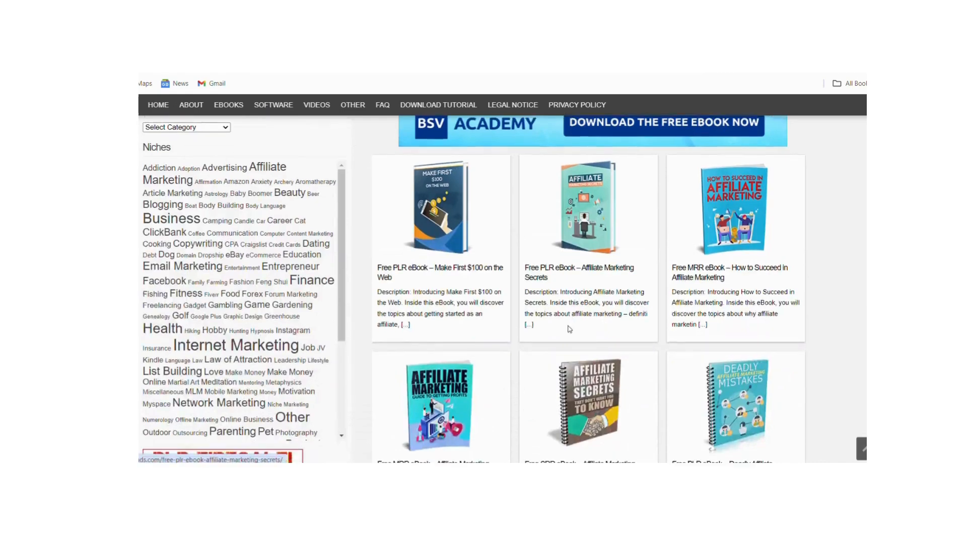
{"action": "scroll", "coordinate": [570, 328], "scroll_direction": "down", "scroll_amount": 8}
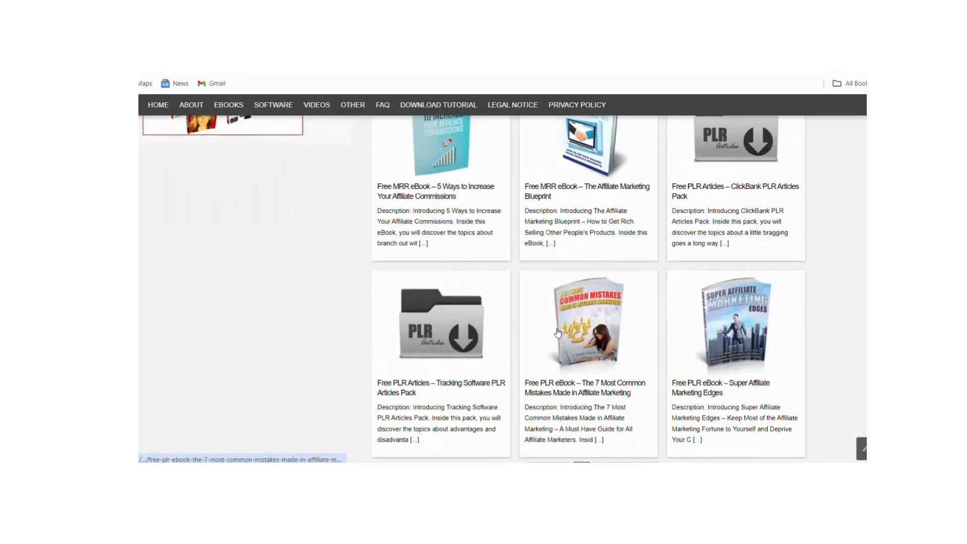
{"action": "scroll", "coordinate": [558, 333], "scroll_direction": "down", "scroll_amount": 4}
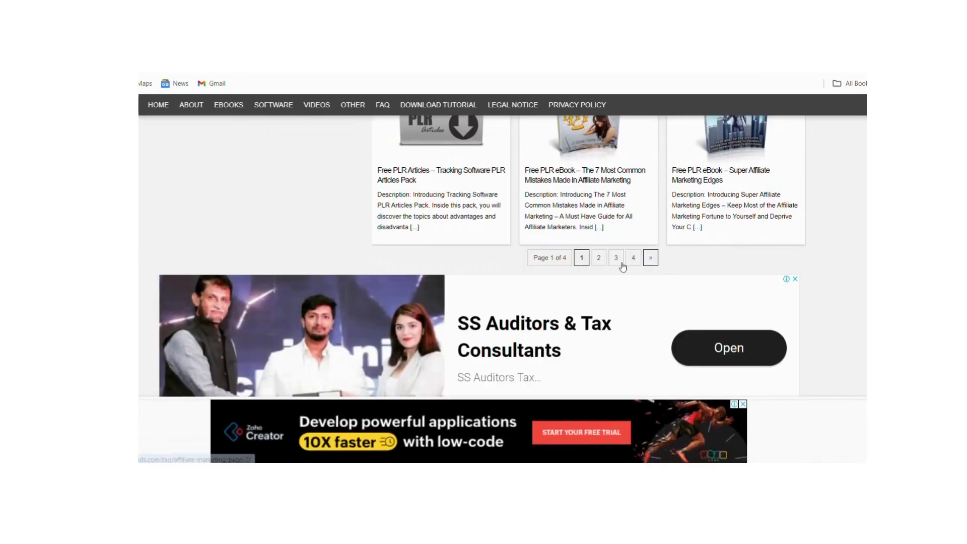
{"action": "left_click", "coordinate": [651, 257]}
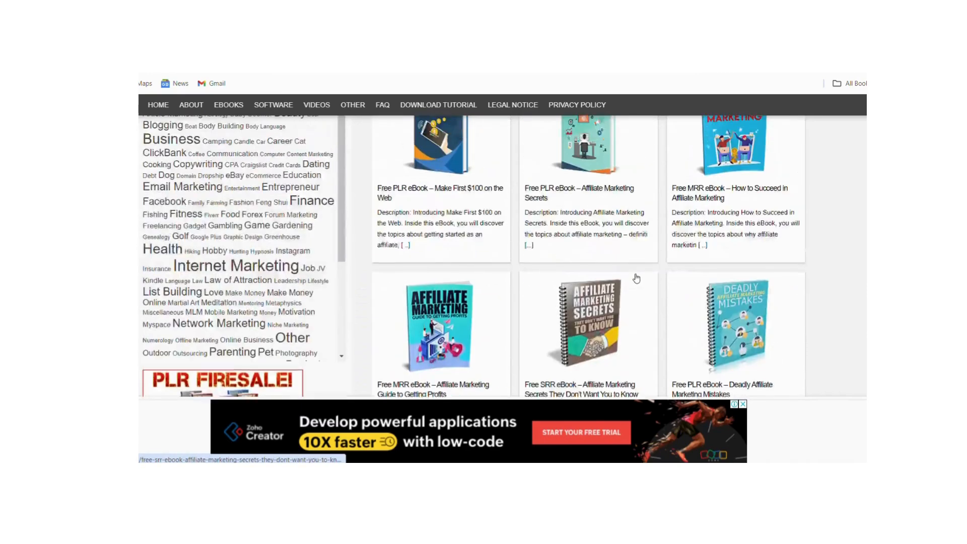
{"action": "scroll", "coordinate": [620, 262], "scroll_direction": "down", "scroll_amount": 2}
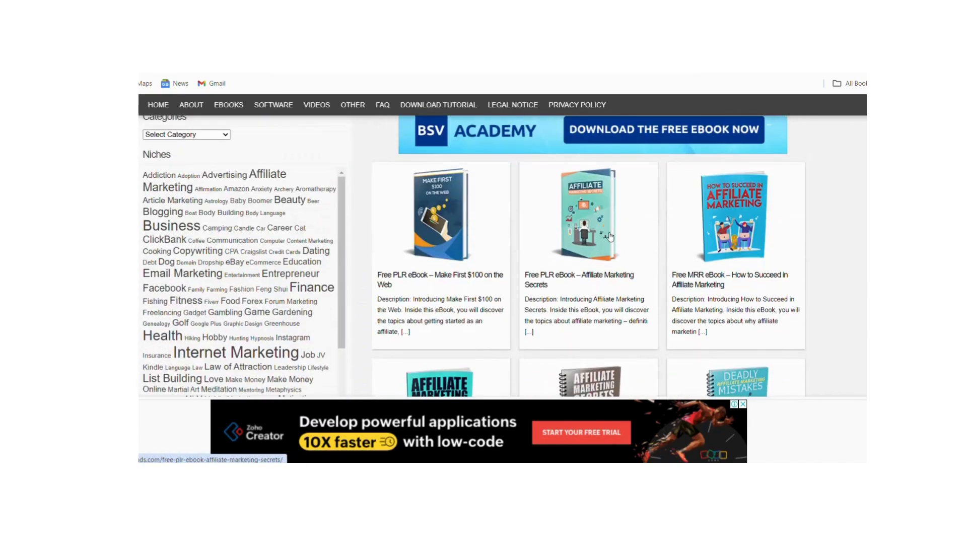
{"action": "left_click", "coordinate": [592, 277]}
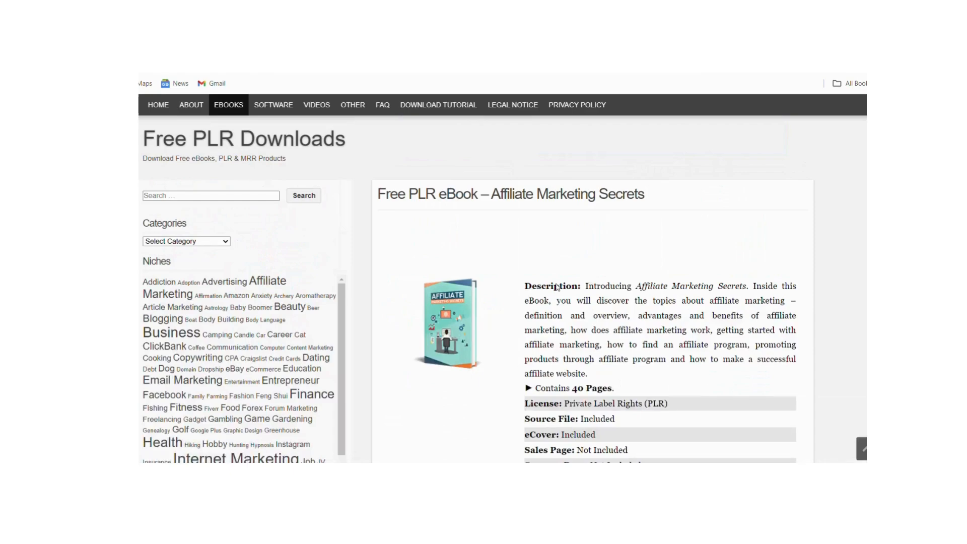
Step: Download the Affiliate Marketing Secrets eBook package from the site's own link below the product details and advertisements
{"action": "scroll", "coordinate": [462, 293], "scroll_direction": "down", "scroll_amount": 8}
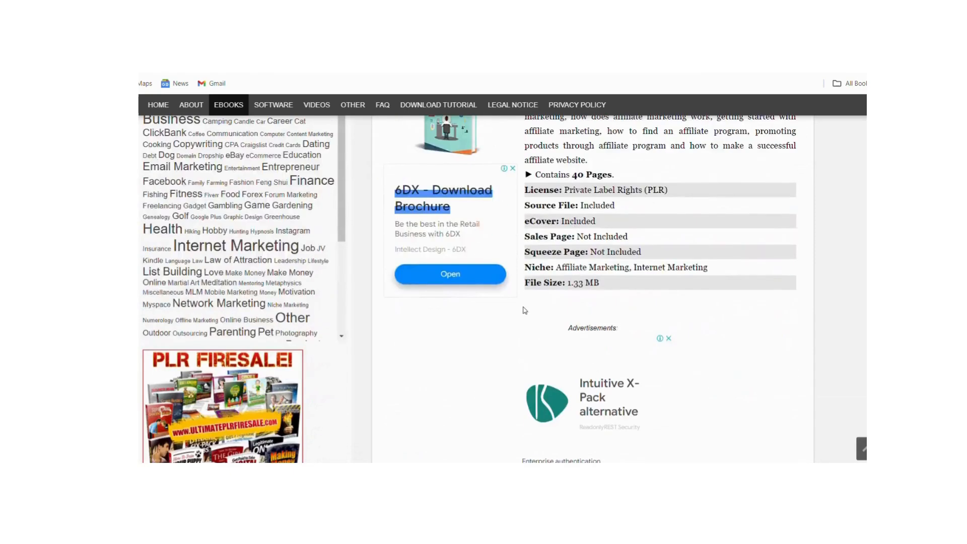
{"action": "scroll", "coordinate": [604, 353], "scroll_direction": "down", "scroll_amount": 2}
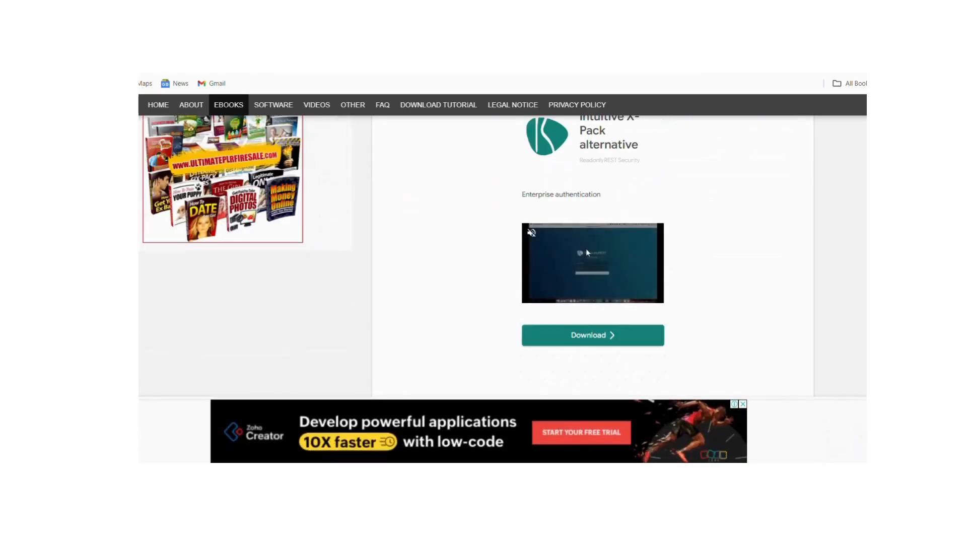
{"action": "scroll", "coordinate": [589, 272], "scroll_direction": "down", "scroll_amount": 3}
{"action": "left_click", "coordinate": [595, 300]}
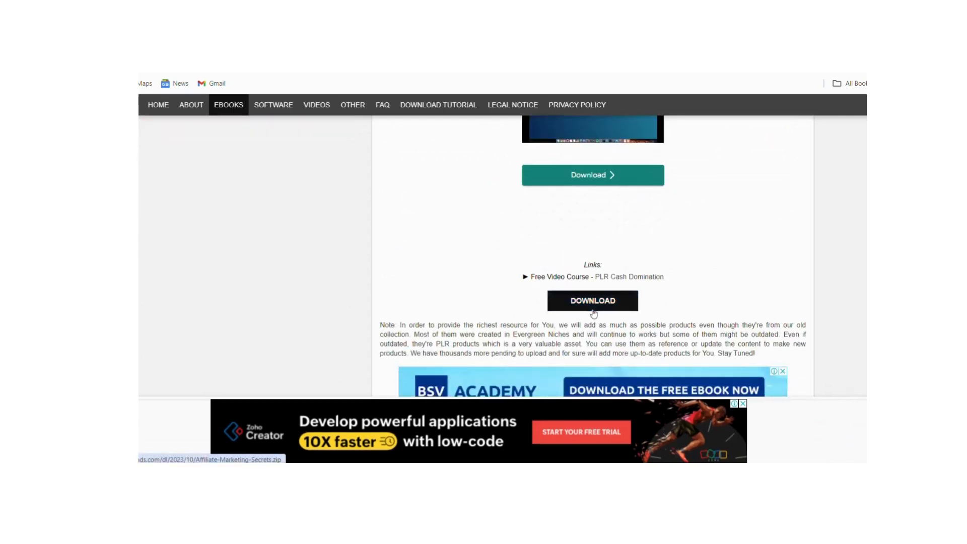
Step: Switch to the Affiliate Marketing Secrets document in Word and look through its cover, table of contents and chapters
{"action": "mouse_move", "coordinate": [582, 473]}
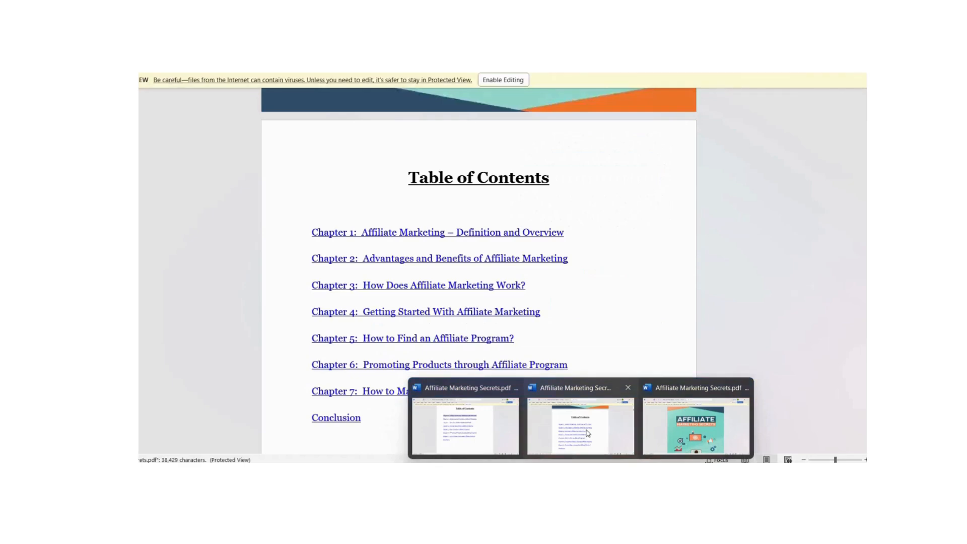
{"action": "left_click", "coordinate": [588, 433]}
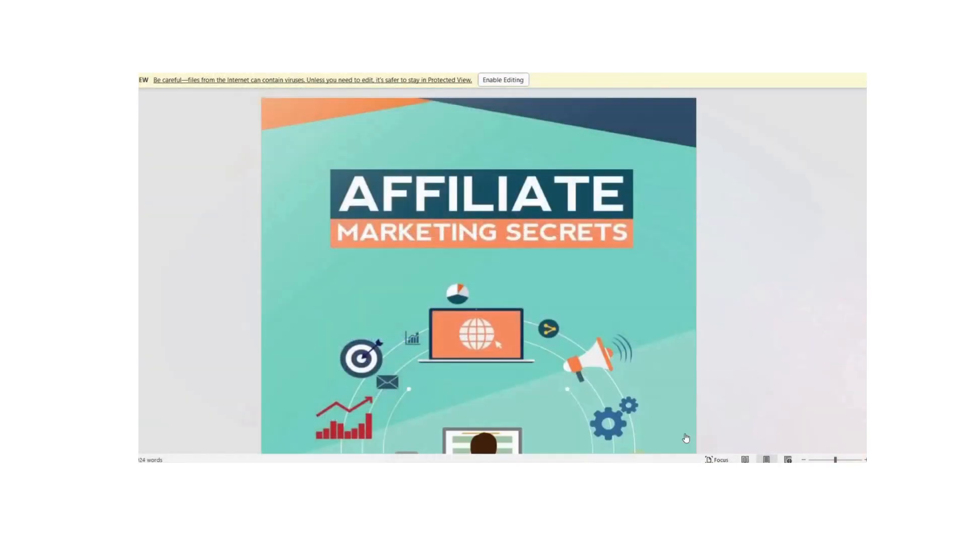
{"action": "scroll", "coordinate": [583, 422], "scroll_direction": "down", "scroll_amount": 9}
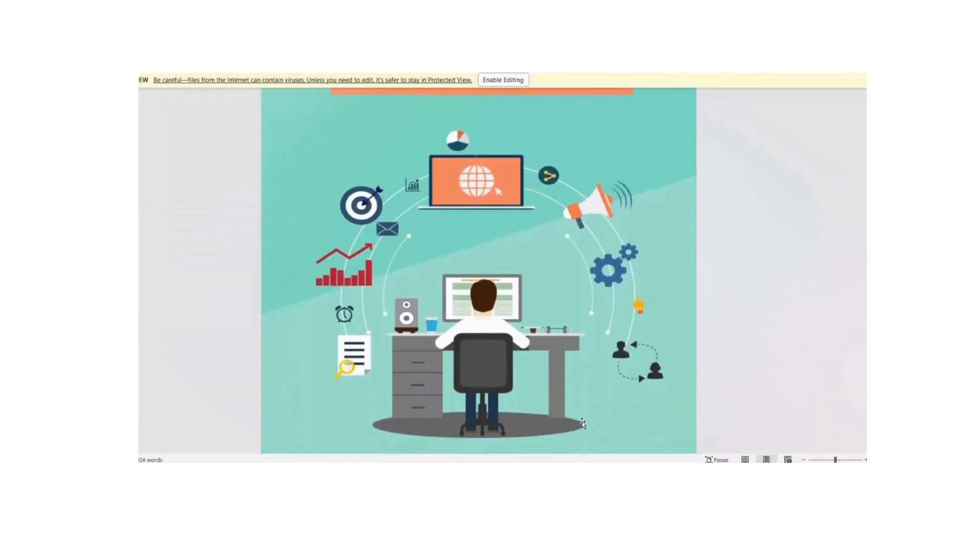
{"action": "scroll", "coordinate": [583, 420], "scroll_direction": "down", "scroll_amount": 15}
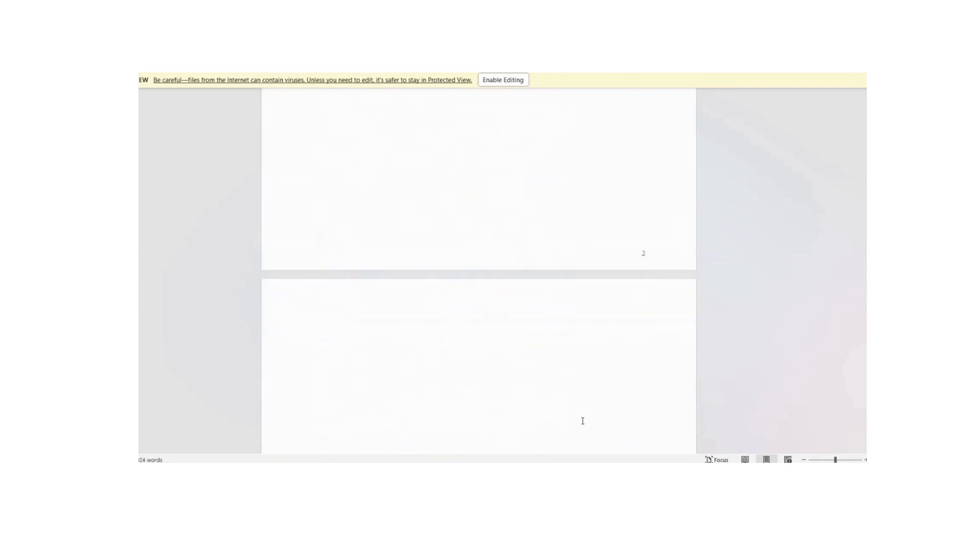
{"action": "scroll", "coordinate": [581, 419], "scroll_direction": "down", "scroll_amount": 10}
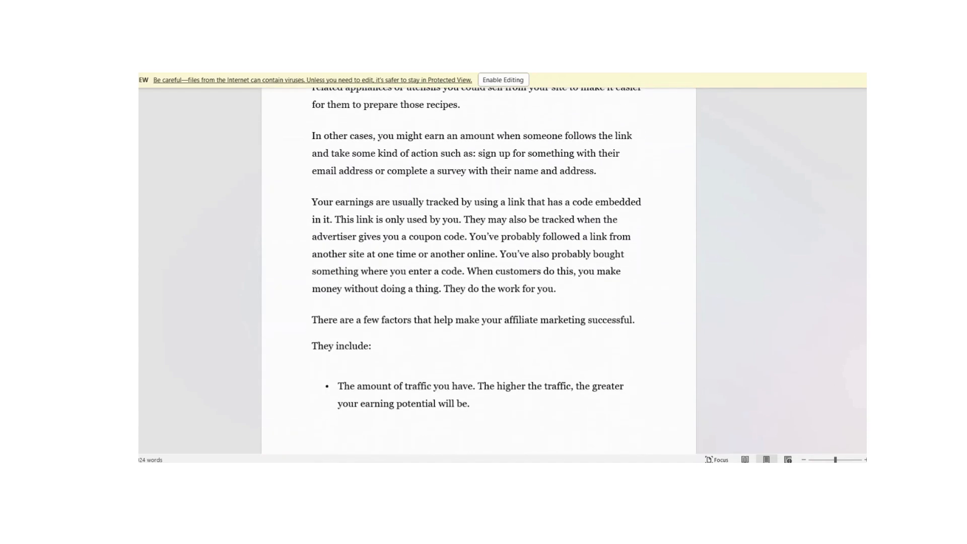
{"action": "scroll", "coordinate": [479, 272], "scroll_direction": "down", "scroll_amount": 20}
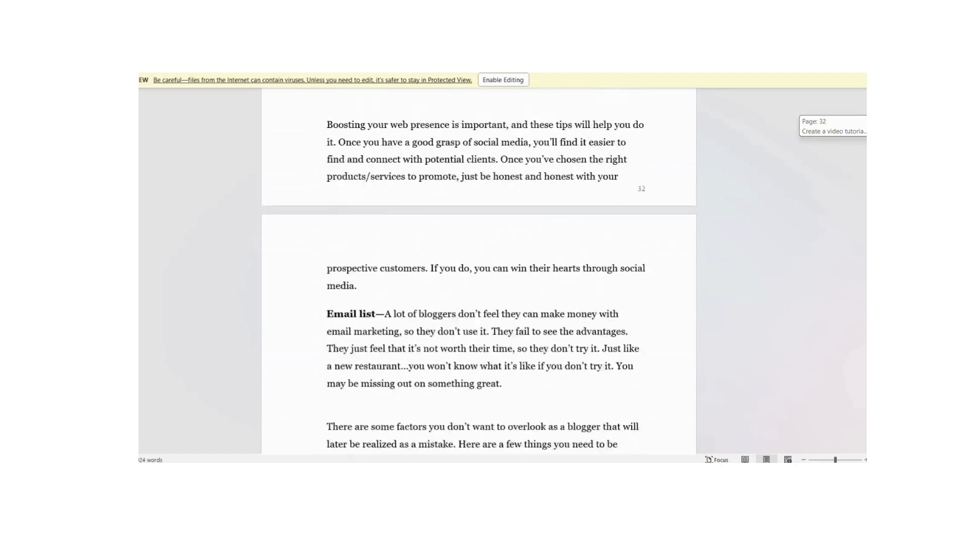
Step: Skim the Affiliate Marketing Secrets document to its last page, then review the chapter on building a profitable affiliate website
{"action": "scroll", "coordinate": [478, 272], "scroll_direction": "down", "scroll_amount": 20}
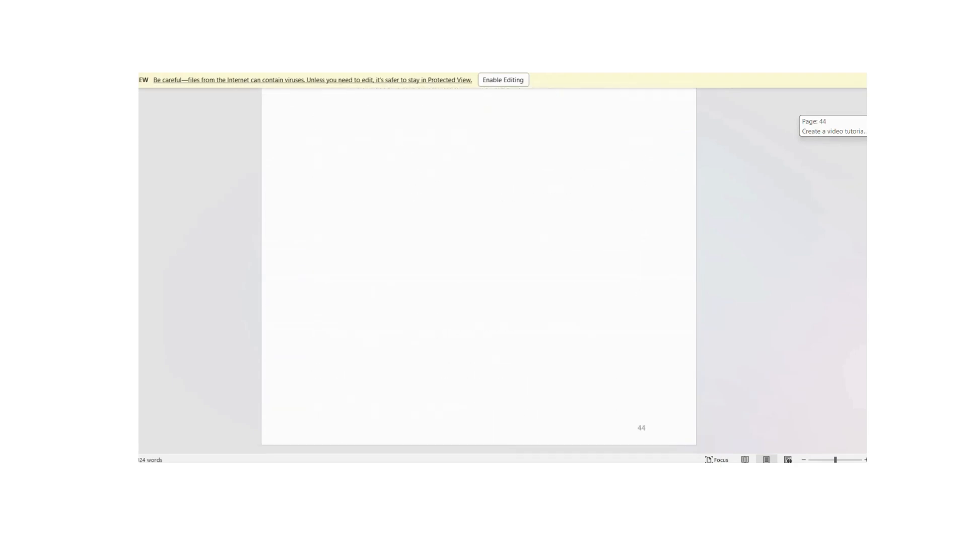
{"action": "scroll", "coordinate": [479, 272], "scroll_direction": "up", "scroll_amount": 20}
{"action": "scroll", "coordinate": [720, 293], "scroll_direction": "up", "scroll_amount": 12}
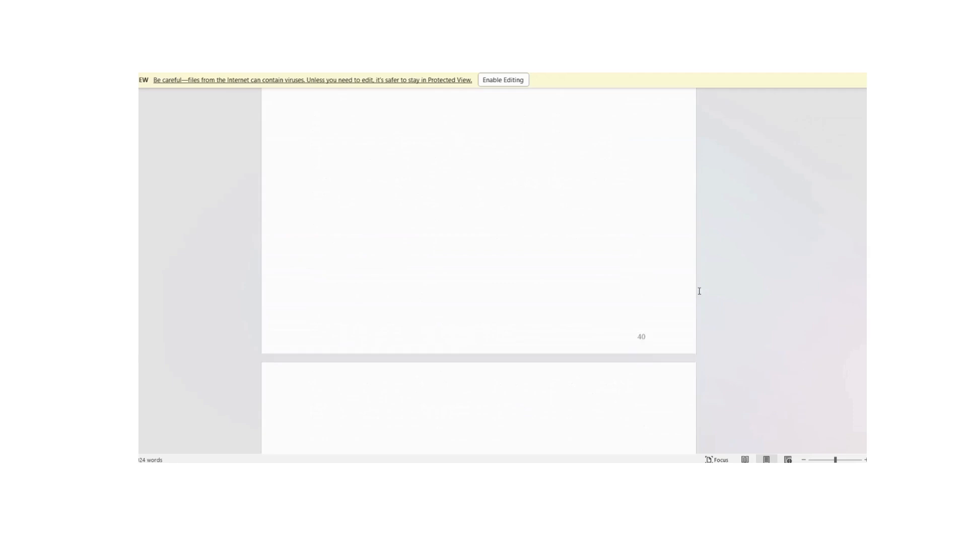
{"action": "scroll", "coordinate": [693, 284], "scroll_direction": "up", "scroll_amount": 12}
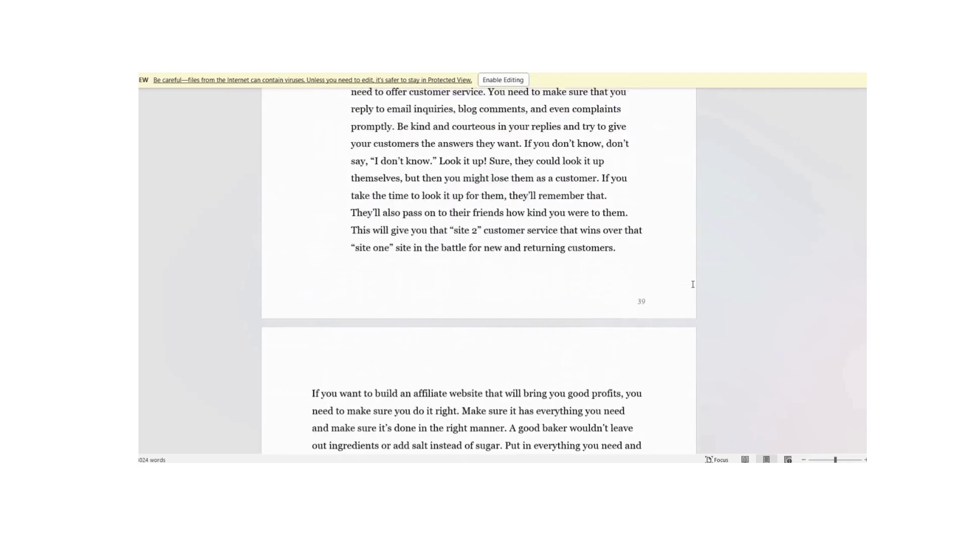
{"action": "scroll", "coordinate": [693, 285], "scroll_direction": "up", "scroll_amount": 8}
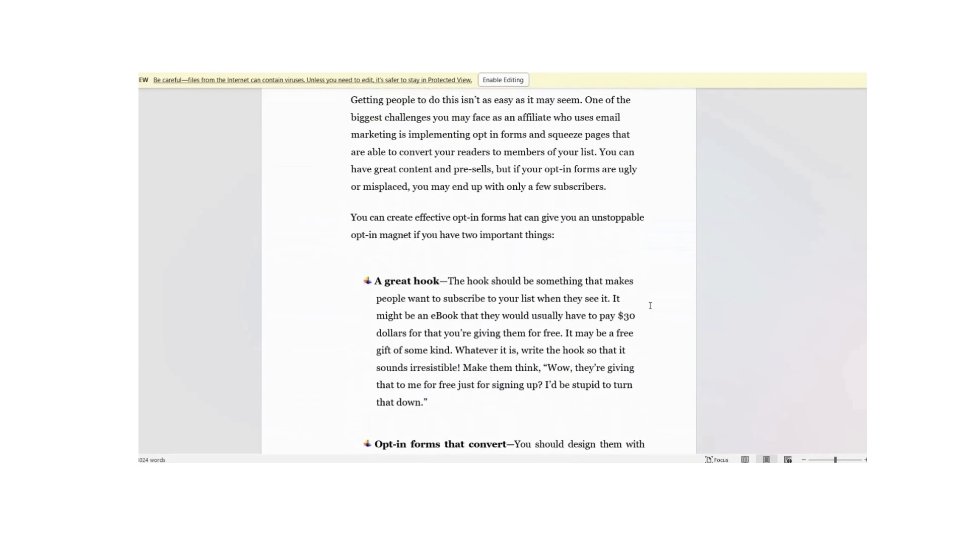
{"action": "scroll", "coordinate": [650, 302], "scroll_direction": "up", "scroll_amount": 12}
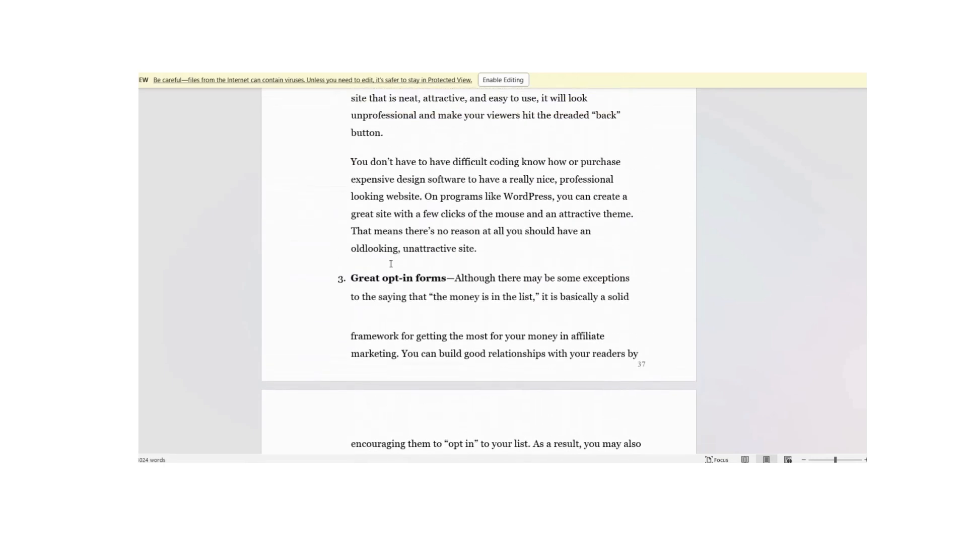
{"action": "scroll", "coordinate": [745, 199], "scroll_direction": "up", "scroll_amount": 20}
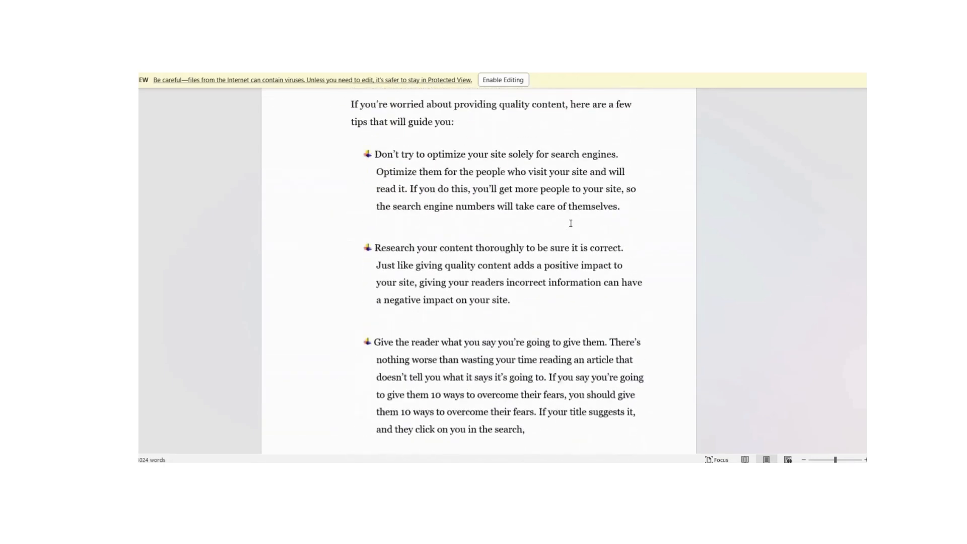
{"action": "scroll", "coordinate": [571, 223], "scroll_direction": "up", "scroll_amount": 7}
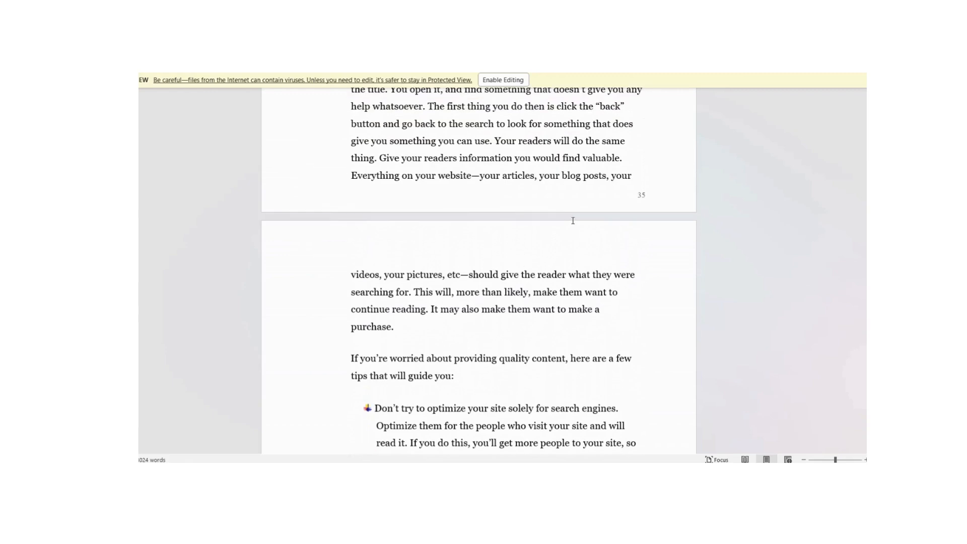
{"action": "scroll", "coordinate": [572, 220], "scroll_direction": "up", "scroll_amount": 14}
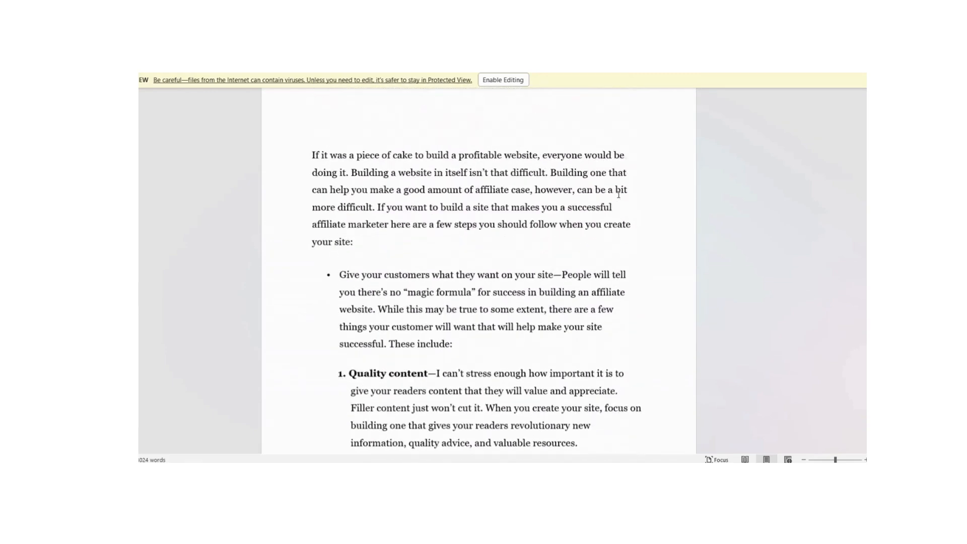
{"action": "scroll", "coordinate": [579, 235], "scroll_direction": "up", "scroll_amount": 20}
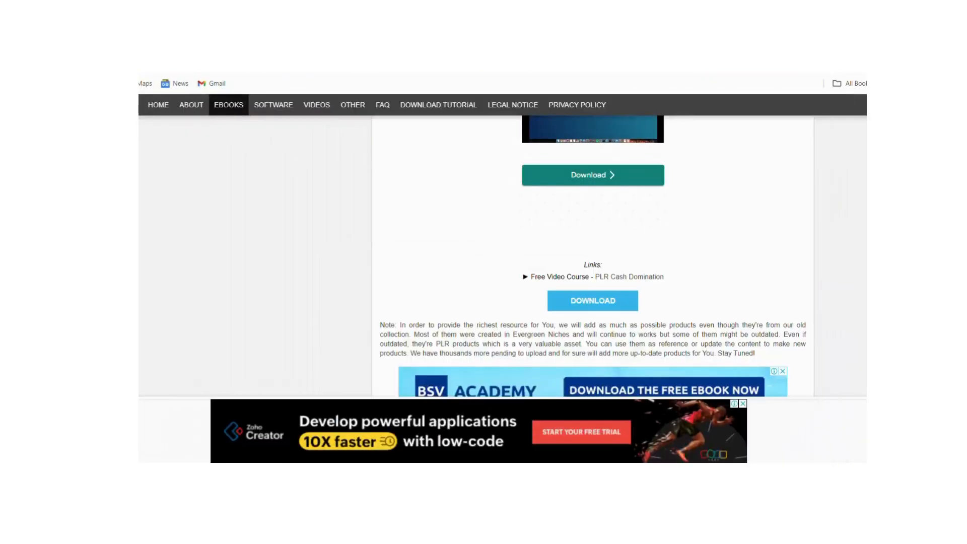
Step: Search Google for pdf2jpg in a new browser tab and open the Pdf2Jpg.net online converter
{"action": "key", "text": "ctrl+t"}
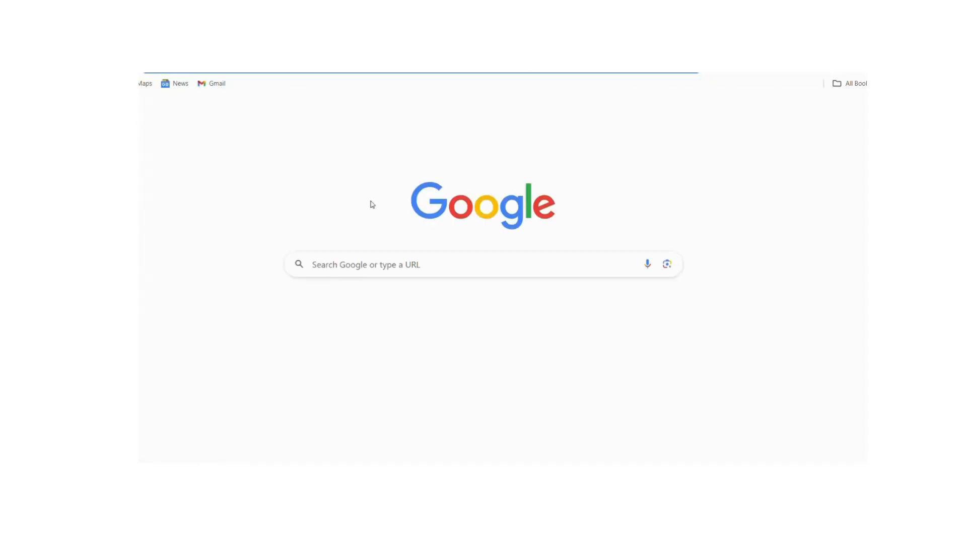
{"action": "left_click", "coordinate": [371, 260]}
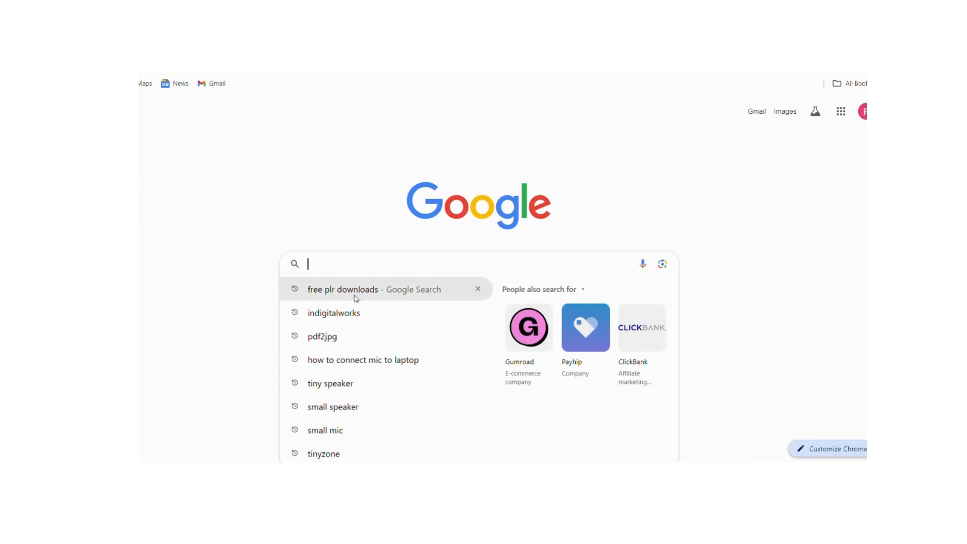
{"action": "left_click", "coordinate": [338, 337]}
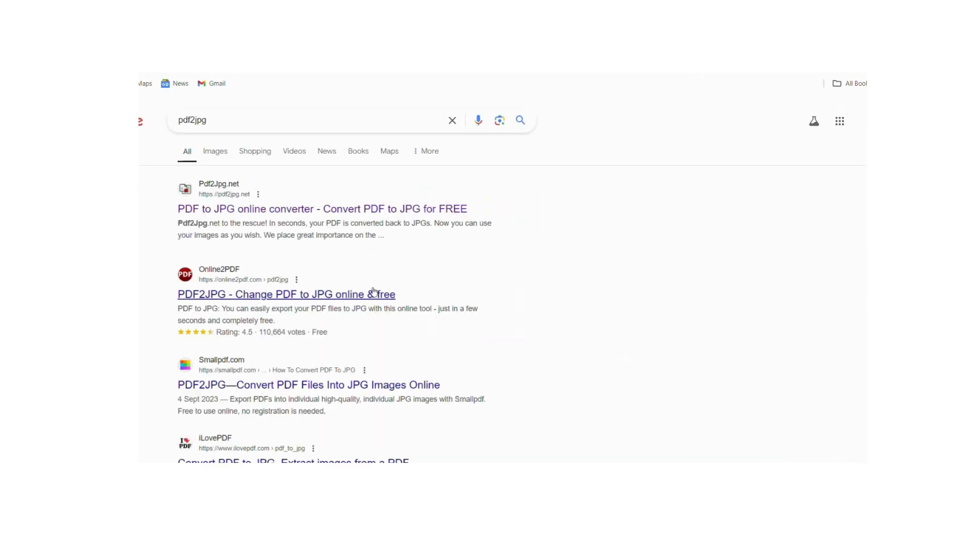
{"action": "left_click", "coordinate": [226, 210]}
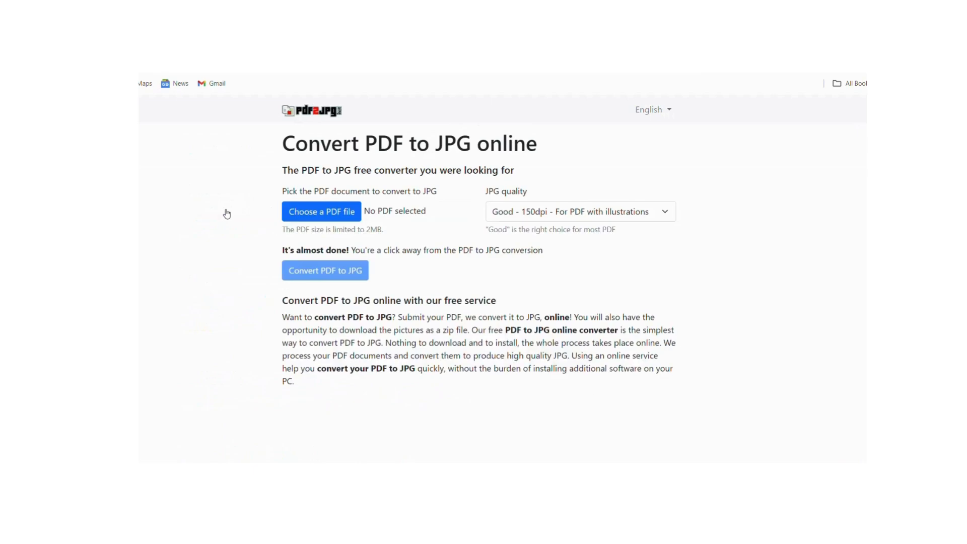
Step: Convert Affiliate Marketing Secrets.pdf from the New folder on the Desktop to JPG at Good - 150dpi quality
{"action": "left_click", "coordinate": [348, 216]}
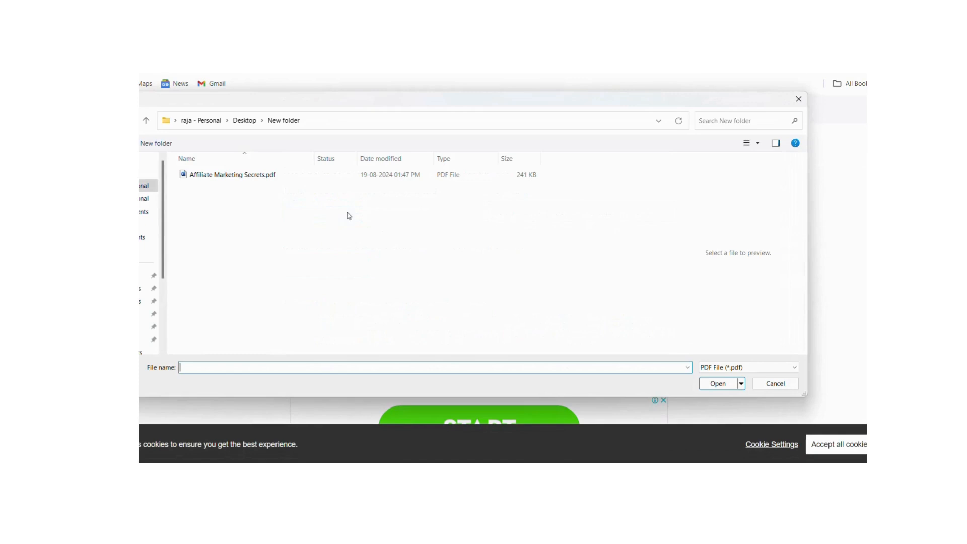
{"action": "left_click", "coordinate": [236, 177]}
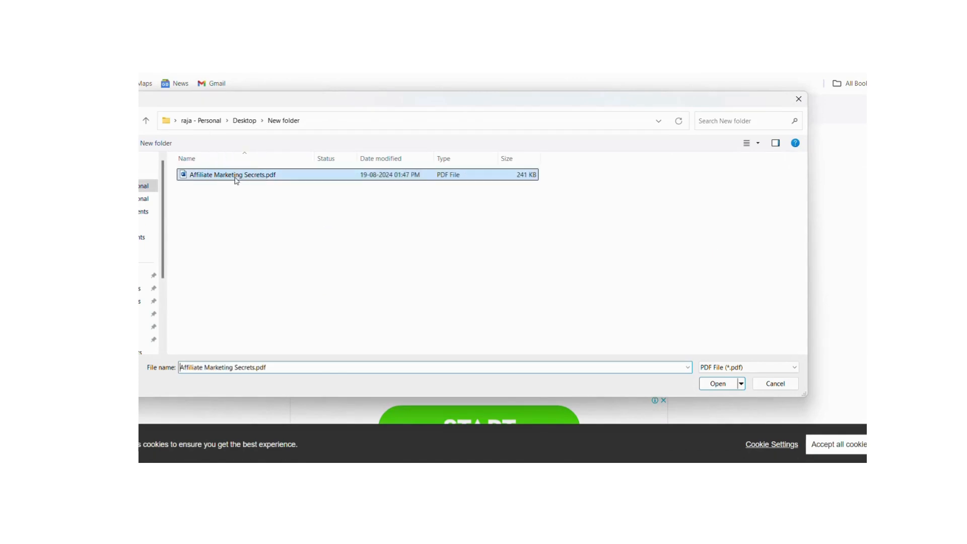
{"action": "left_click", "coordinate": [719, 384]}
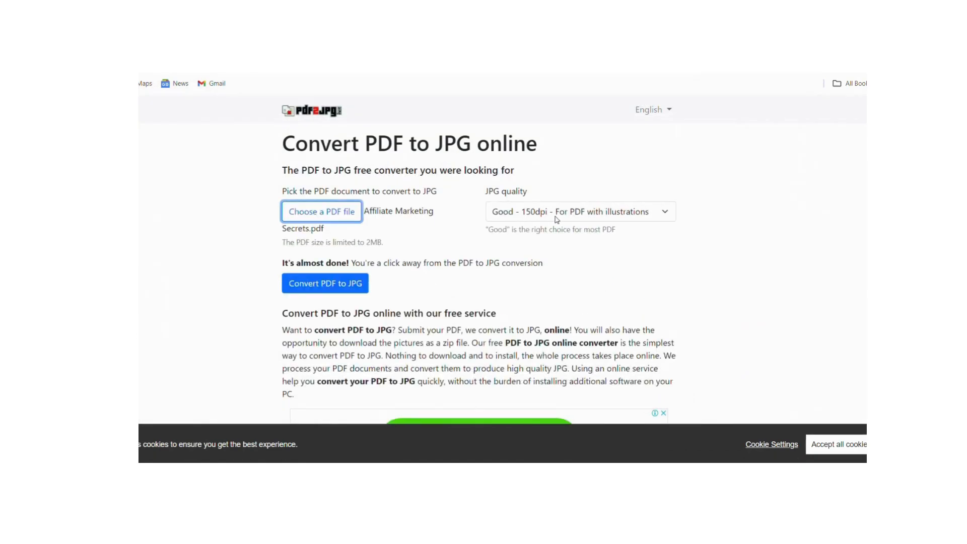
{"action": "left_click", "coordinate": [556, 219]}
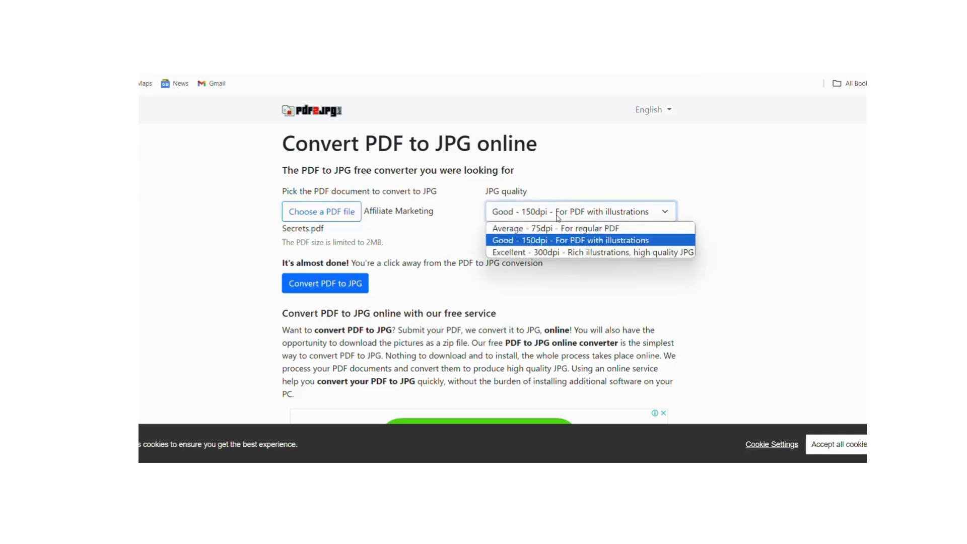
{"action": "left_click", "coordinate": [514, 241]}
{"action": "left_click", "coordinate": [343, 285]}
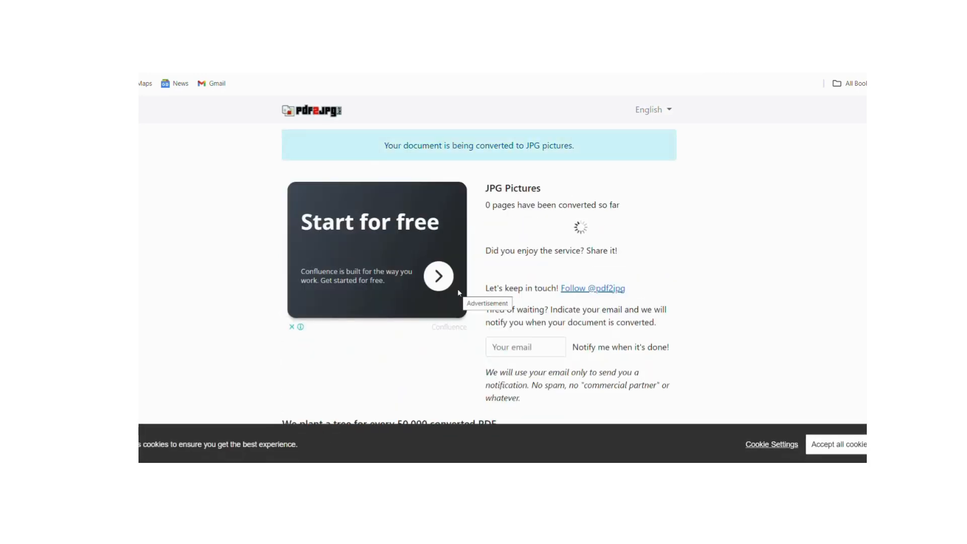
Step: Look through the list of converted pages, download the Page 1 JPG picture and dismiss the advertisement
{"action": "scroll", "coordinate": [551, 227], "scroll_direction": "down", "scroll_amount": 7}
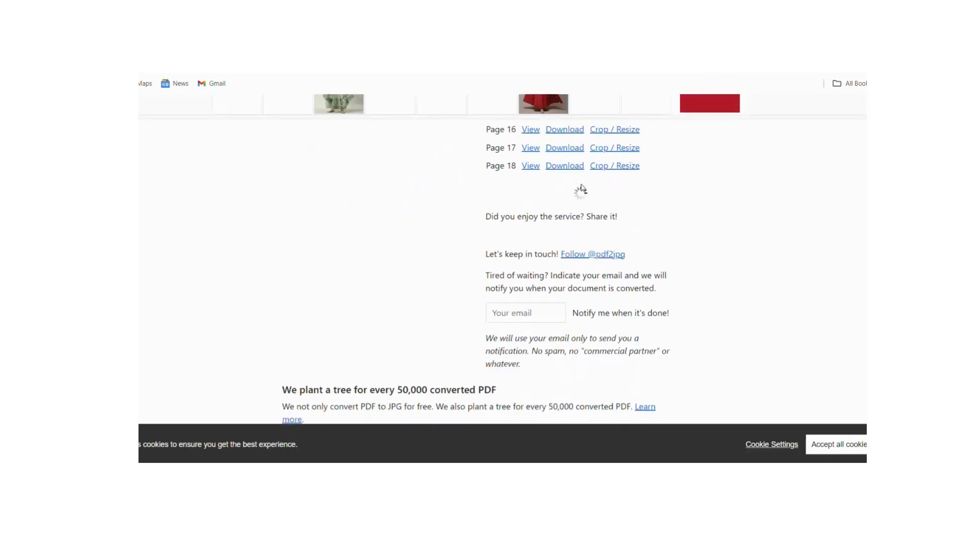
{"action": "scroll", "coordinate": [605, 212], "scroll_direction": "up", "scroll_amount": 8}
{"action": "scroll", "coordinate": [630, 237], "scroll_direction": "down", "scroll_amount": 2}
{"action": "scroll", "coordinate": [558, 343], "scroll_direction": "up", "scroll_amount": 3}
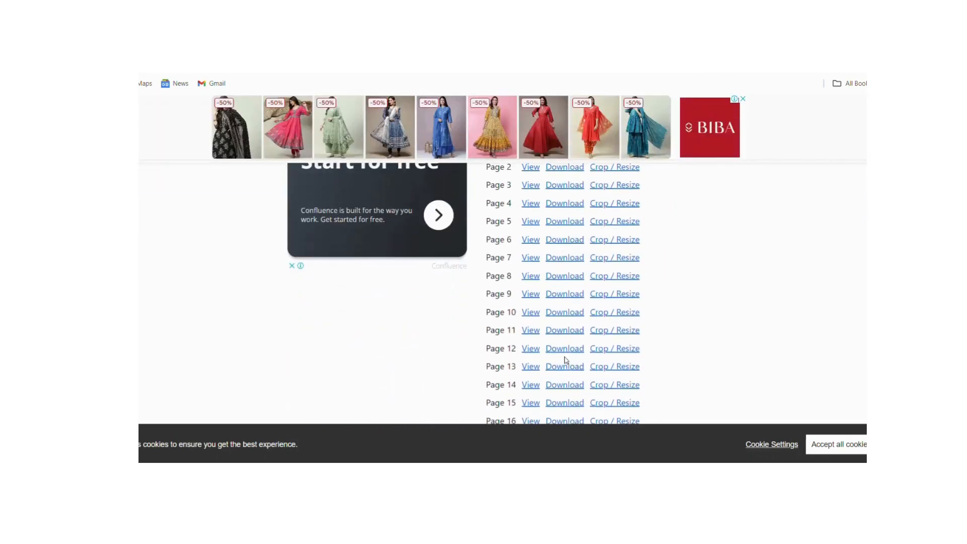
{"action": "scroll", "coordinate": [568, 304], "scroll_direction": "down", "scroll_amount": 1}
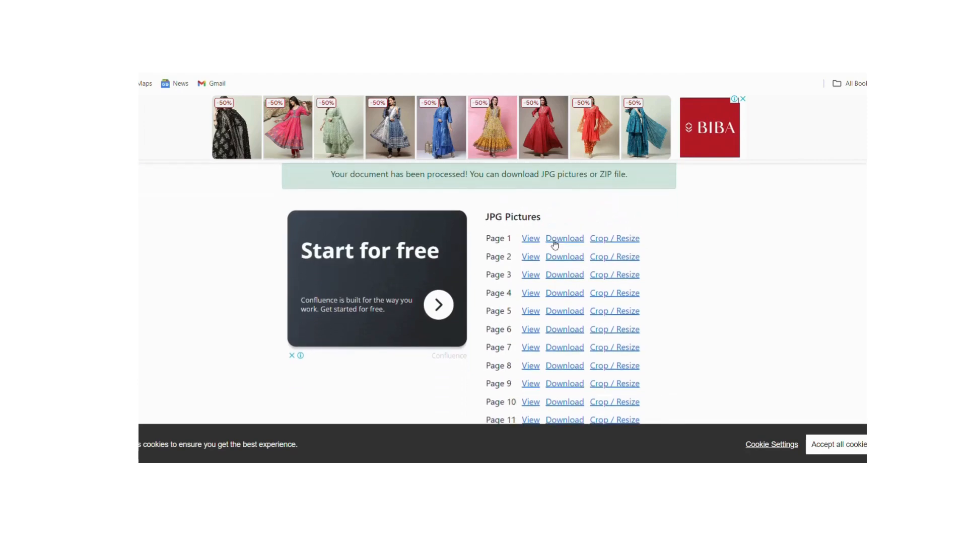
{"action": "left_click", "coordinate": [554, 242]}
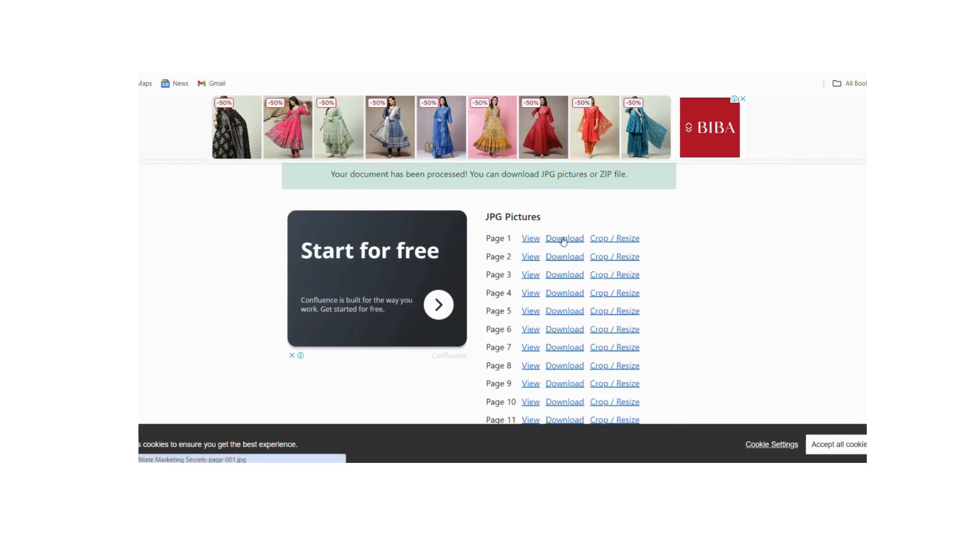
{"action": "left_click", "coordinate": [564, 241]}
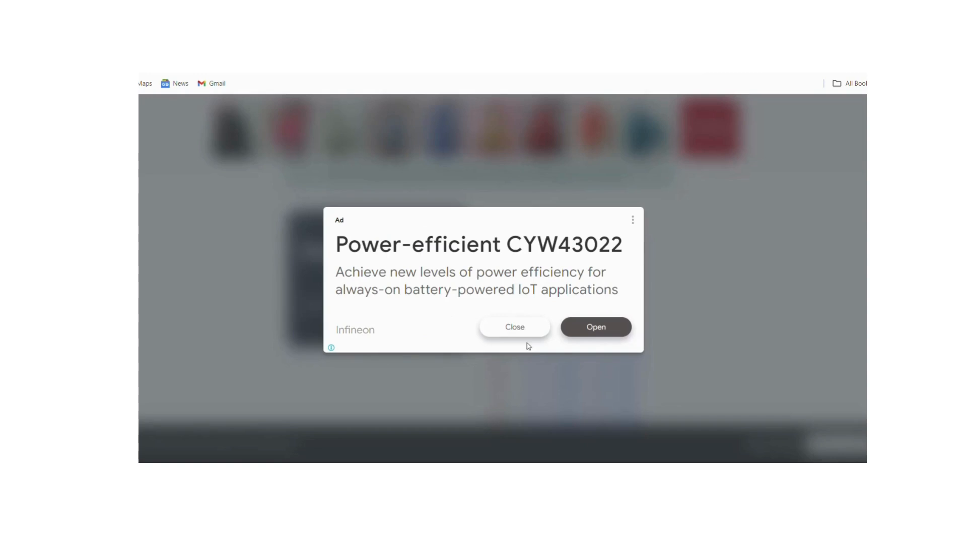
{"action": "left_click", "coordinate": [516, 328]}
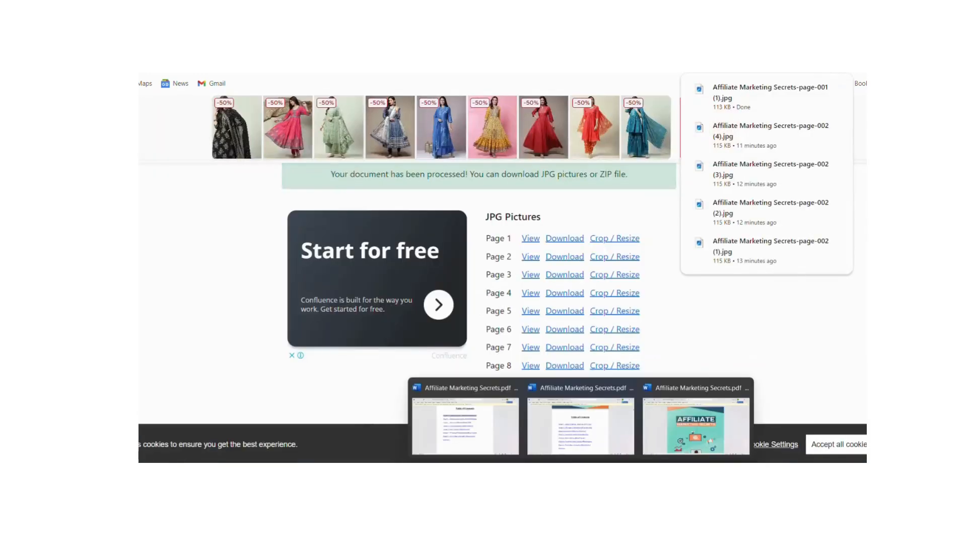
Step: Switch to Canva, browse the "ebook multiple pages" templates and open the Finance Basics ebook cover template for customizing
{"action": "left_click", "coordinate": [628, 473]}
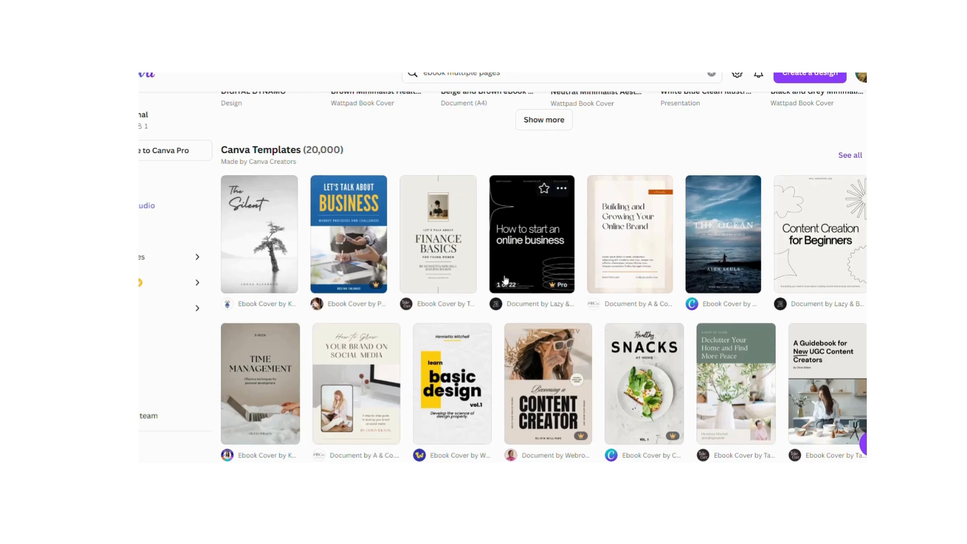
{"action": "scroll", "coordinate": [577, 306], "scroll_direction": "down", "scroll_amount": 8}
{"action": "scroll", "coordinate": [577, 306], "scroll_direction": "down", "scroll_amount": 8}
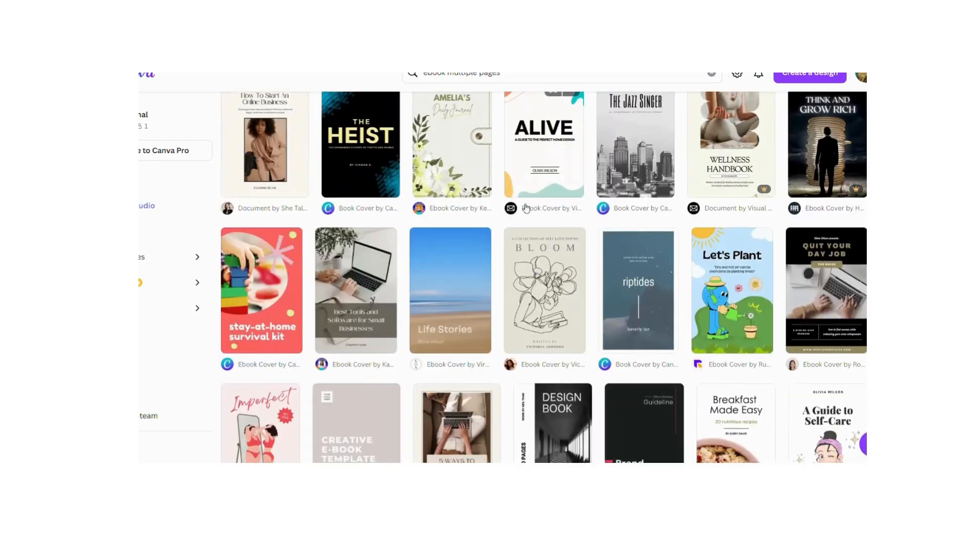
{"action": "scroll", "coordinate": [504, 194], "scroll_direction": "up", "scroll_amount": 12}
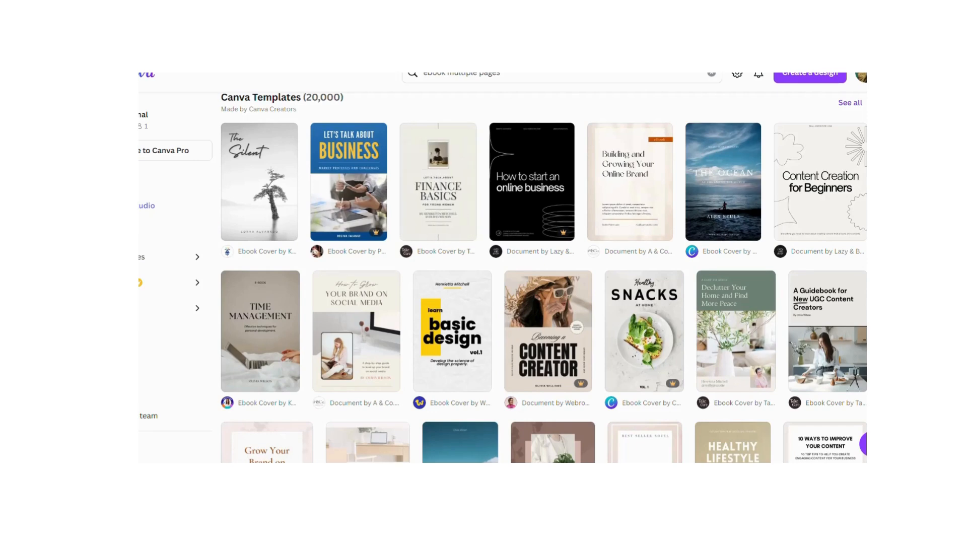
{"action": "left_click", "coordinate": [449, 216]}
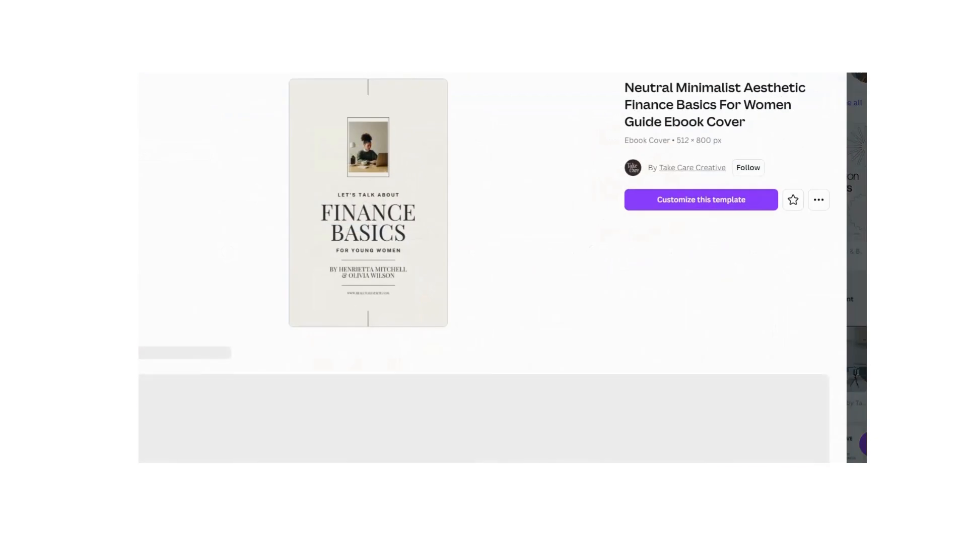
{"action": "left_click", "coordinate": [723, 199]}
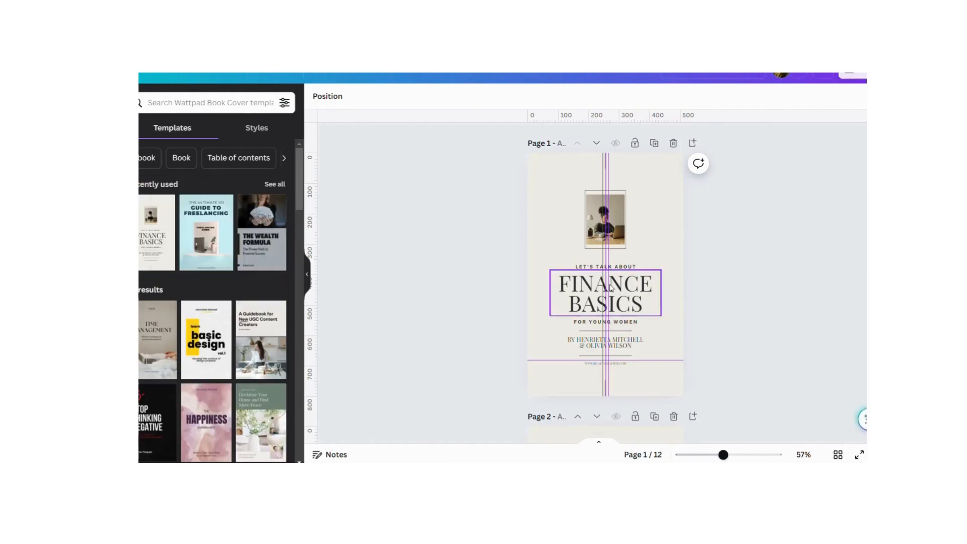
Step: Clear the vertical guides from the middle of the cover page, moving one of them to the page edge at 512
{"action": "left_click_drag", "start_coordinate": [603, 285], "coordinate": [518, 280]}
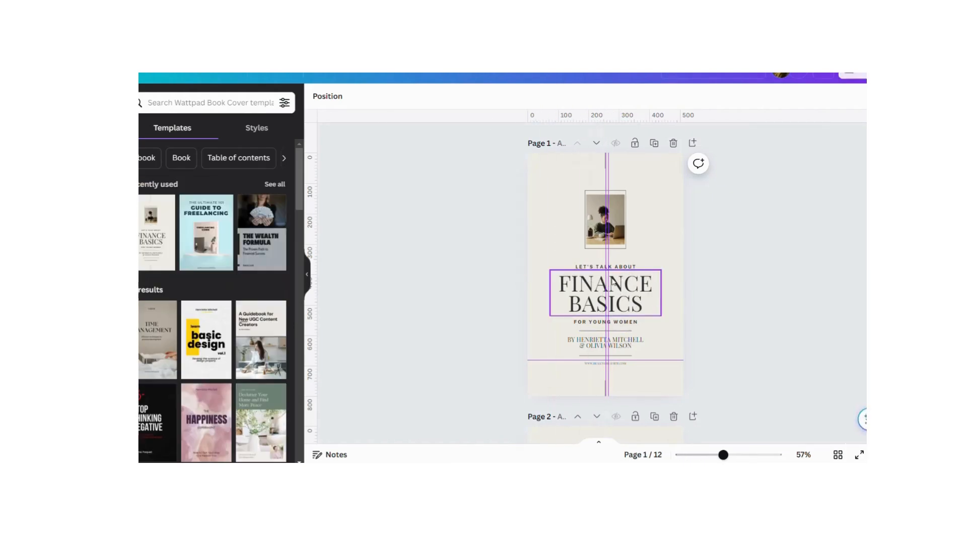
{"action": "left_click_drag", "start_coordinate": [609, 284], "coordinate": [684, 283]}
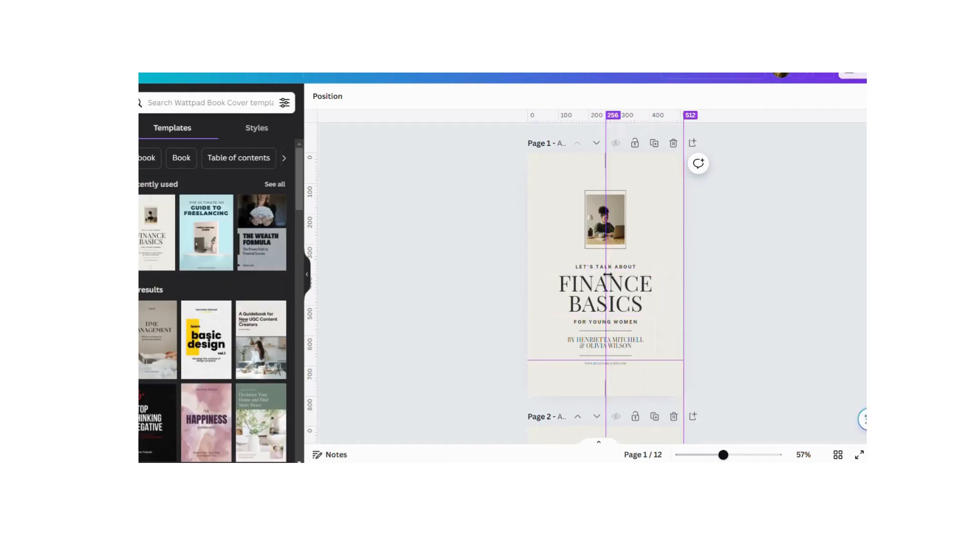
{"action": "left_click_drag", "start_coordinate": [608, 275], "coordinate": [518, 272]}
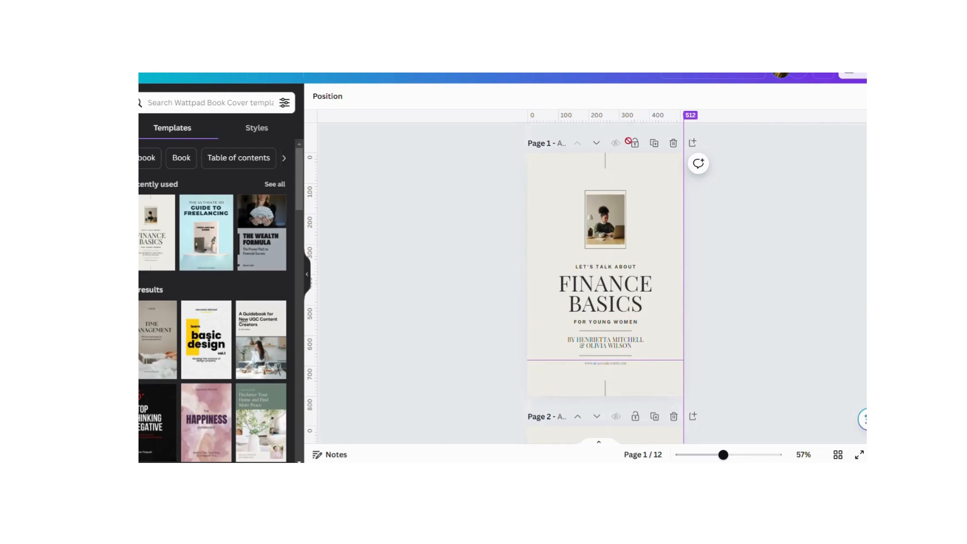
Step: Replace the FINANCE BASICS title on the cover page with AFFILIATE MARKETING
{"action": "left_click", "coordinate": [624, 302]}
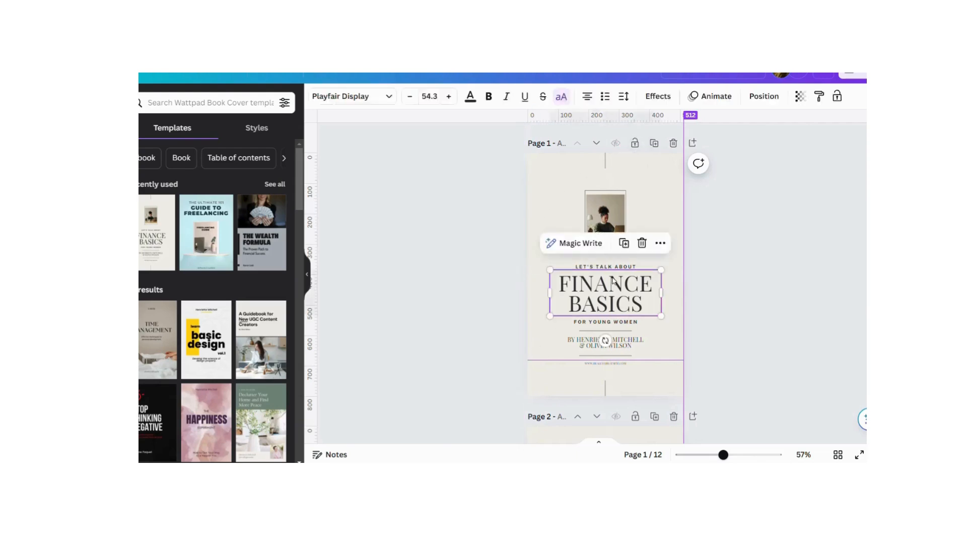
{"action": "double_click", "coordinate": [651, 303]}
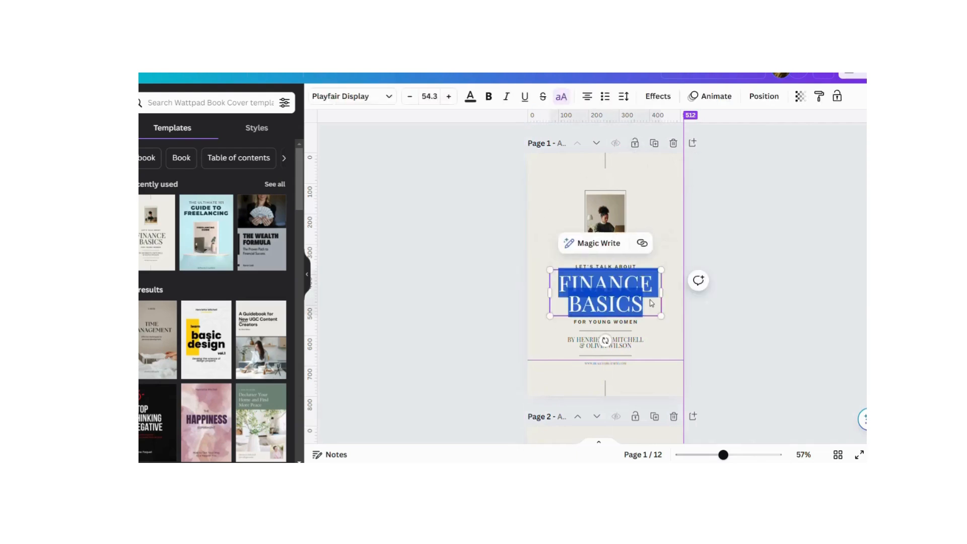
{"action": "key", "text": "BackSpace"}
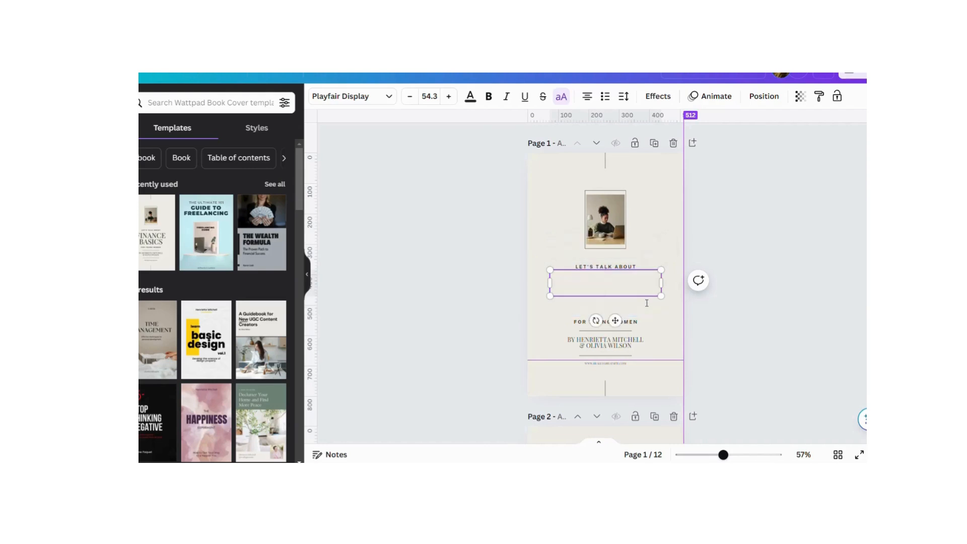
{"action": "type", "text": "AFFILI"}
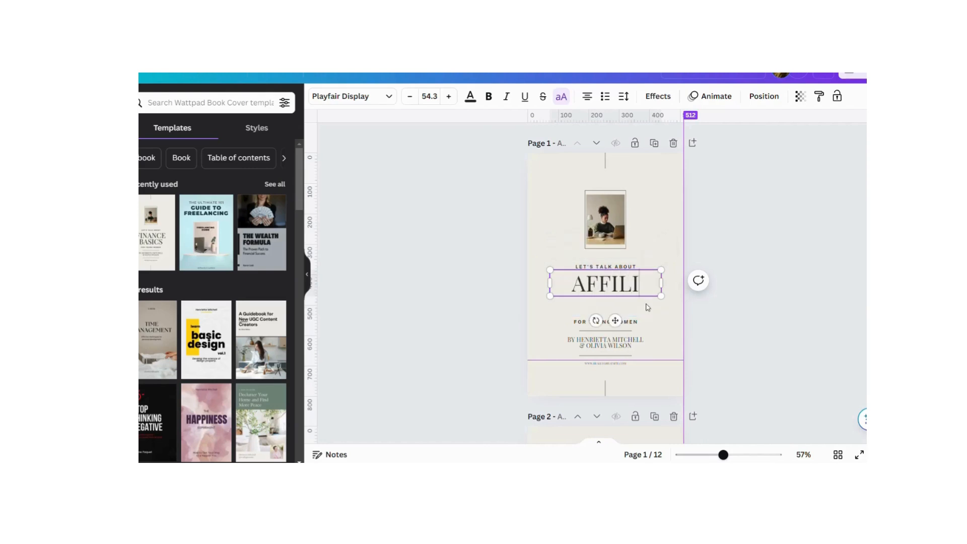
{"action": "type", "text": "ATE M"}
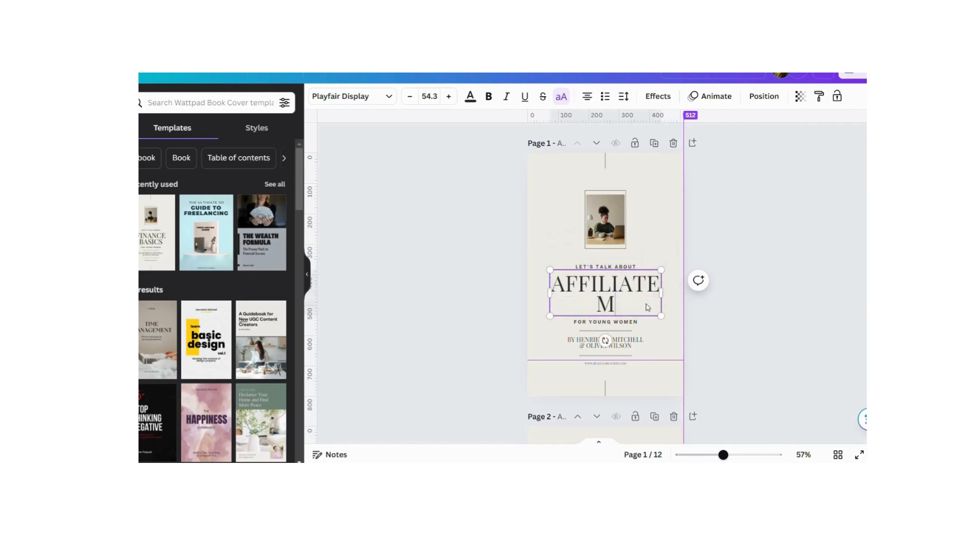
{"action": "type", "text": "ARKE"}
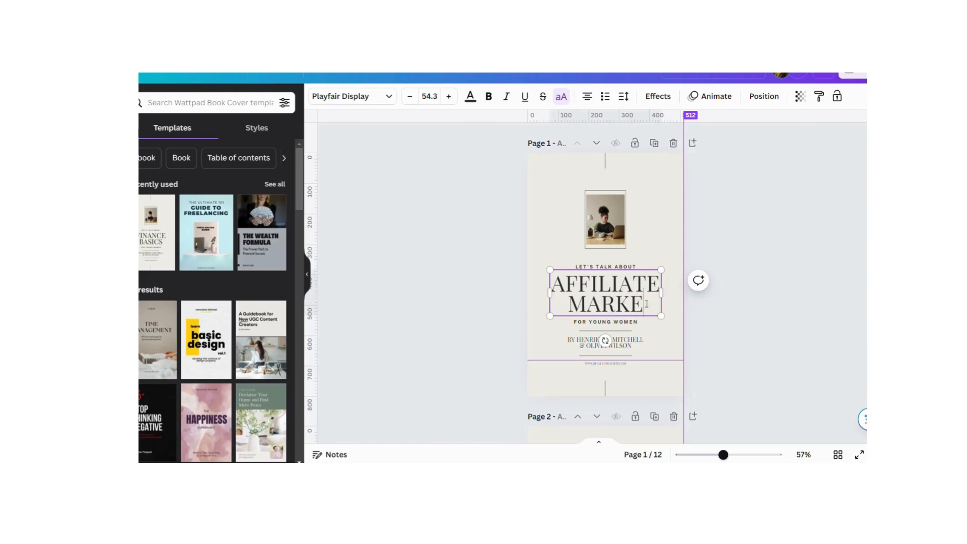
{"action": "type", "text": "TING"}
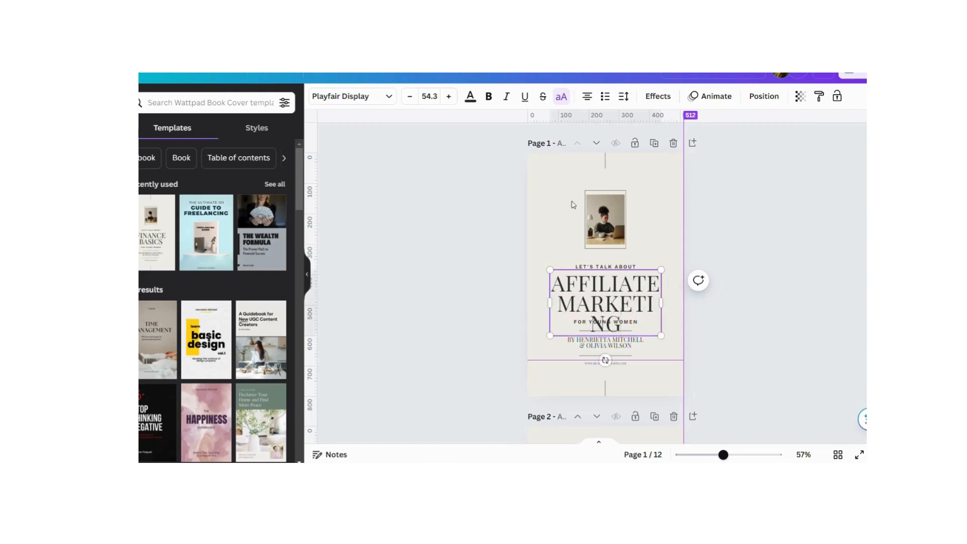
Step: Reduce the cover title's font size to 44.3 so AFFILIATE MARKETING fits on two lines
{"action": "left_click", "coordinate": [412, 96]}
{"action": "left_click", "coordinate": [411, 96]}
{"action": "left_click", "coordinate": [412, 96]}
{"action": "left_click", "coordinate": [412, 97]}
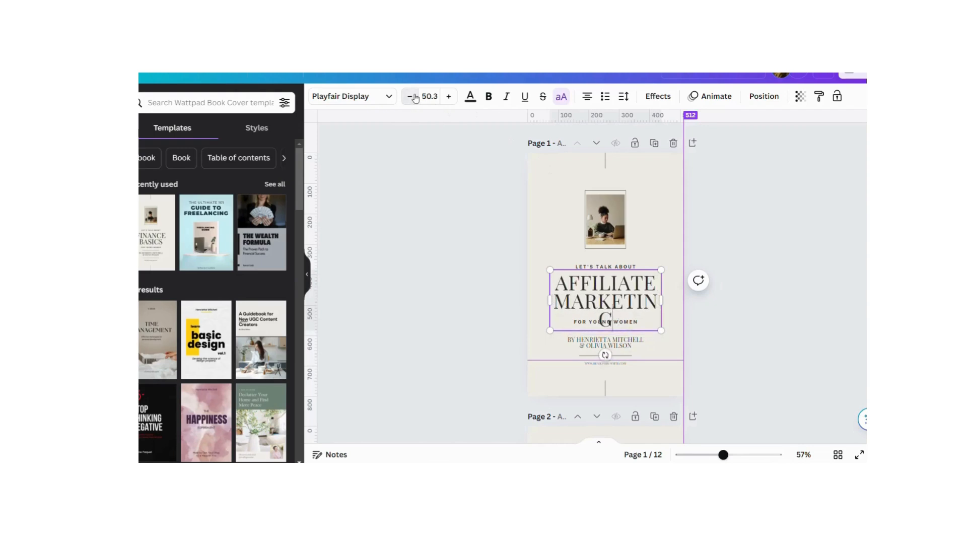
{"action": "left_click", "coordinate": [412, 97]}
{"action": "left_click", "coordinate": [412, 96]}
{"action": "left_click", "coordinate": [412, 96]}
{"action": "left_click", "coordinate": [411, 96]}
{"action": "left_click", "coordinate": [411, 96]}
{"action": "left_click", "coordinate": [412, 97]}
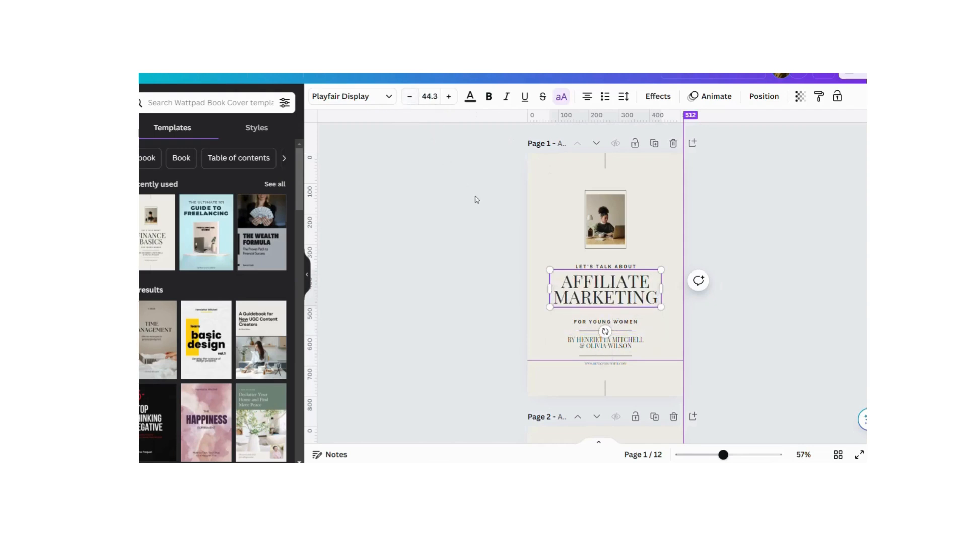
Step: Change the cover page background to the gray-to-white default gradient
{"action": "left_click", "coordinate": [669, 222]}
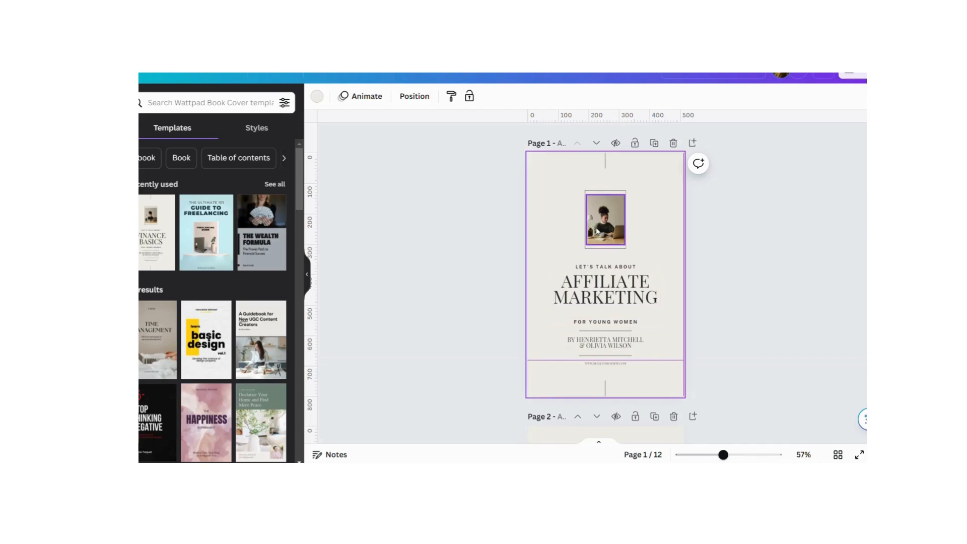
{"action": "left_click", "coordinate": [317, 96]}
{"action": "scroll", "coordinate": [216, 327], "scroll_direction": "down", "scroll_amount": 3}
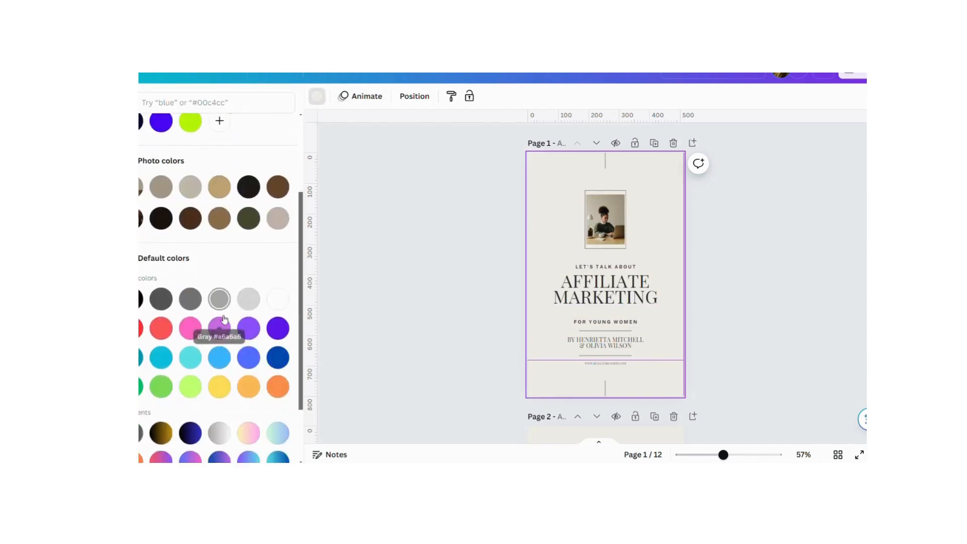
{"action": "scroll", "coordinate": [242, 410], "scroll_direction": "down", "scroll_amount": 1}
{"action": "left_click", "coordinate": [220, 353]}
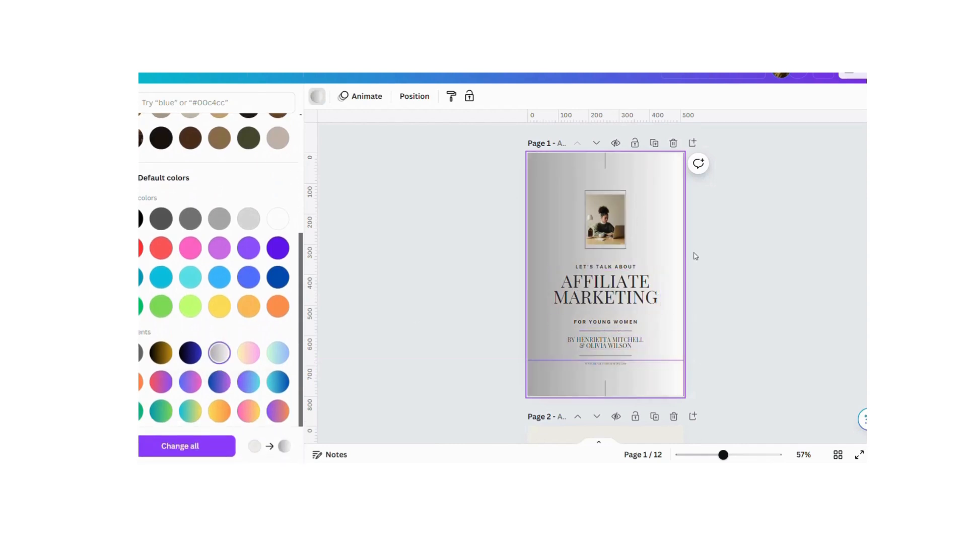
Step: Select the Chapter I entry on the Contents page, switch to the Affiliate Marketing Secrets document in Word and copy its Chapter 1 contents line
{"action": "scroll", "coordinate": [692, 291], "scroll_direction": "down", "scroll_amount": 3}
{"action": "scroll", "coordinate": [599, 322], "scroll_direction": "down", "scroll_amount": 2}
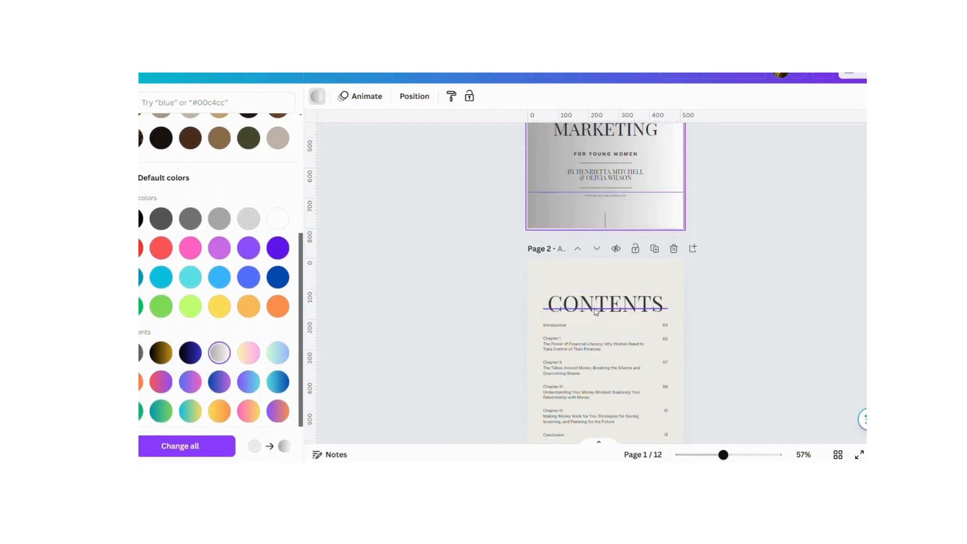
{"action": "left_click", "coordinate": [595, 245]}
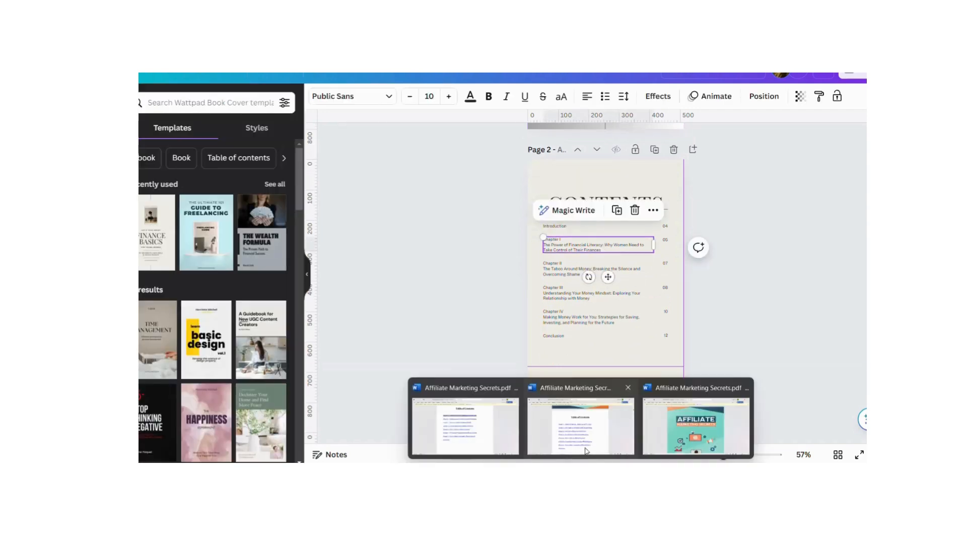
{"action": "left_click", "coordinate": [705, 418]}
{"action": "scroll", "coordinate": [624, 400], "scroll_direction": "down", "scroll_amount": 10}
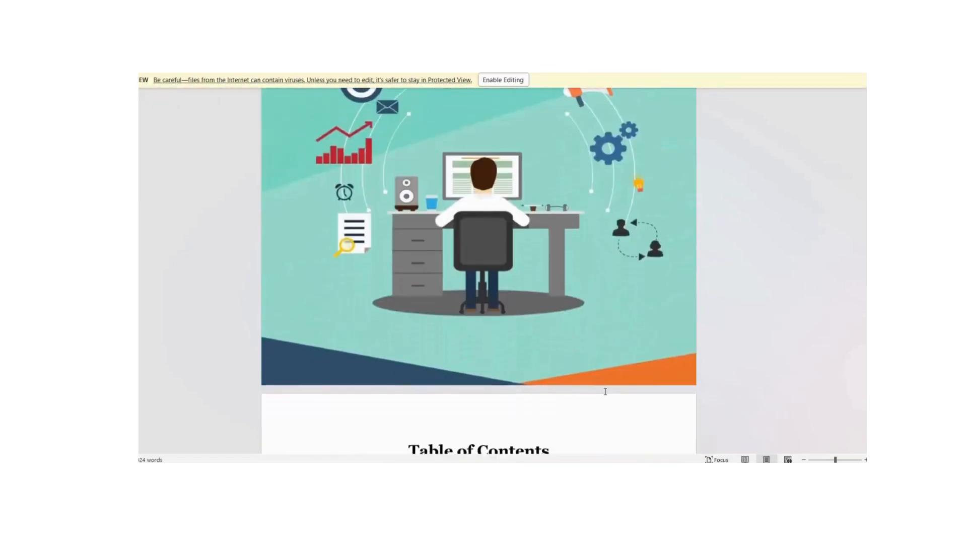
{"action": "left_click", "coordinate": [397, 220]}
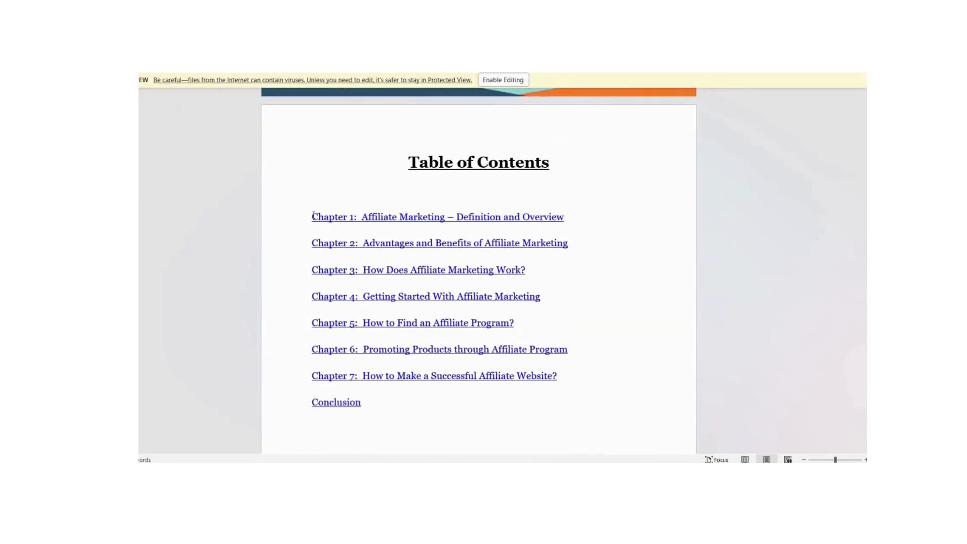
{"action": "left_click_drag", "start_coordinate": [314, 216], "coordinate": [549, 229]}
{"action": "right_click", "coordinate": [549, 222]}
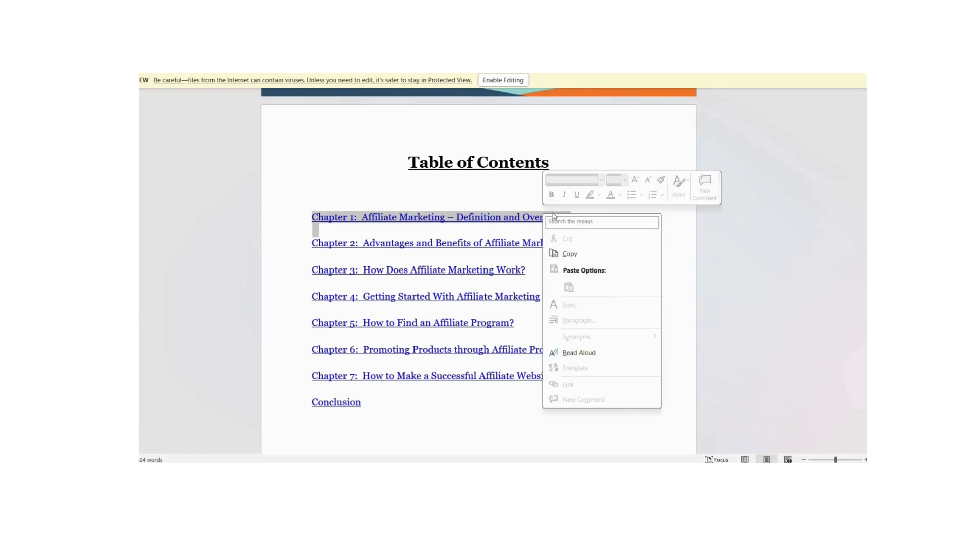
{"action": "left_click", "coordinate": [567, 257]}
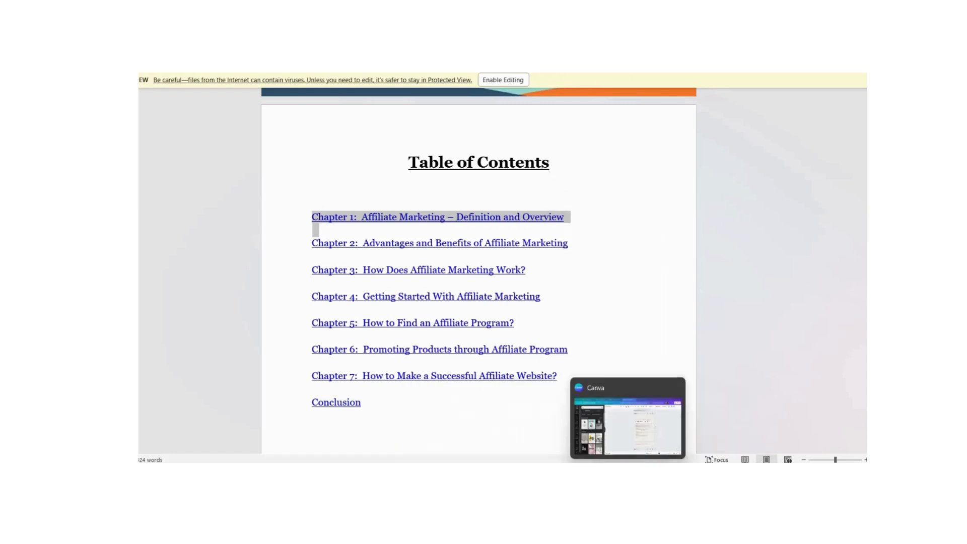
Step: Switch back to Canva and replace the Chapter I entry on the Contents page with the copied Chapter 1 line
{"action": "left_click", "coordinate": [631, 448]}
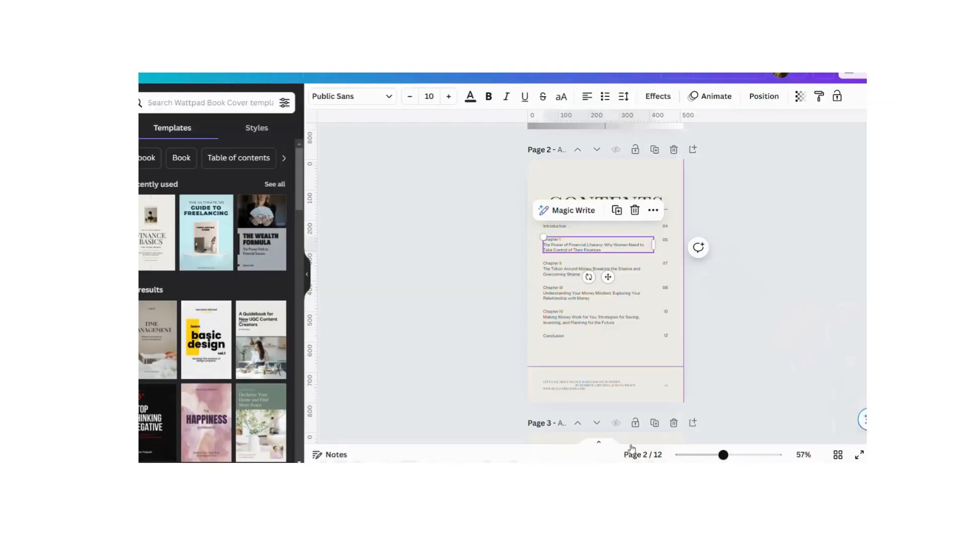
{"action": "double_click", "coordinate": [612, 248]}
{"action": "key", "text": "BackSpace"}
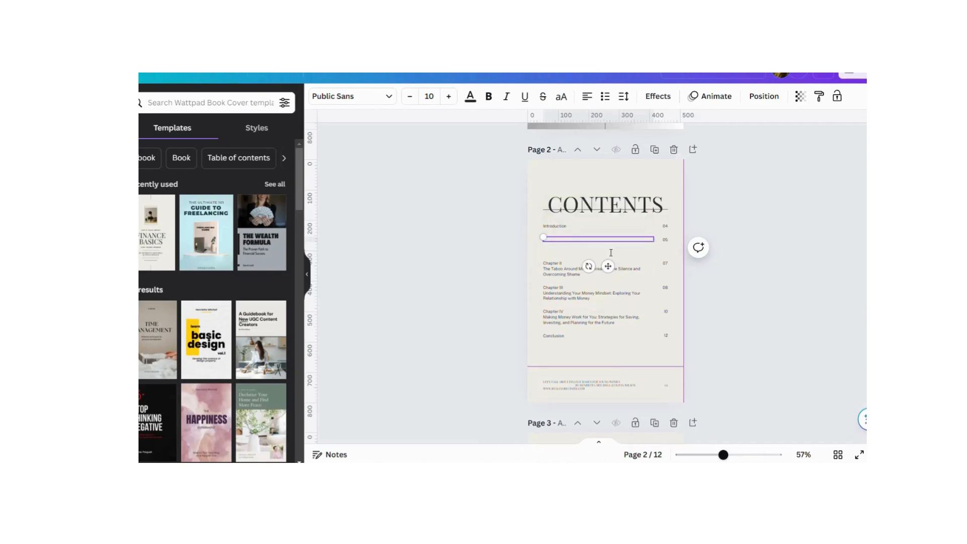
{"action": "key", "text": "ctrl+v"}
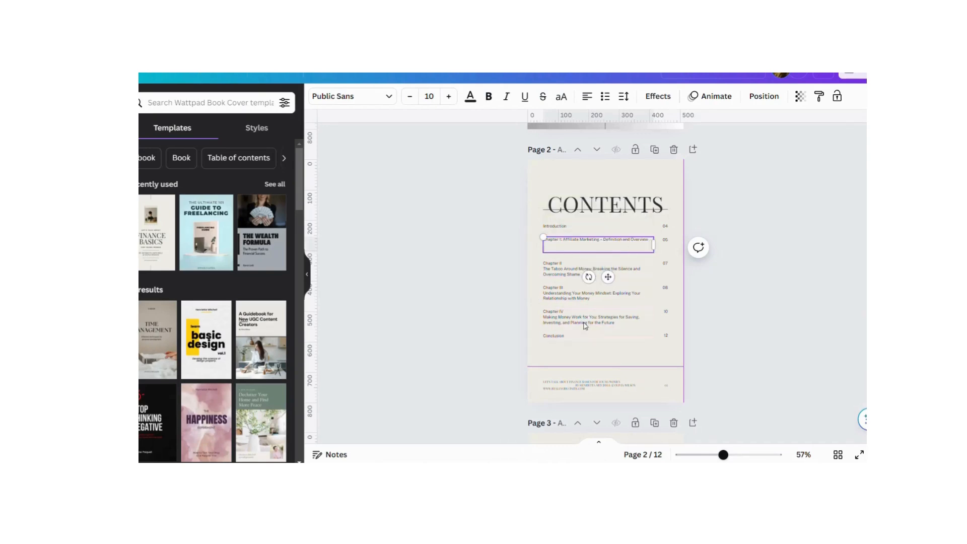
Step: Delete the authors' photo with its frame, the ABOUT THE AUTHORS heading and the rectangular border from page 3
{"action": "scroll", "coordinate": [621, 317], "scroll_direction": "up", "scroll_amount": 5}
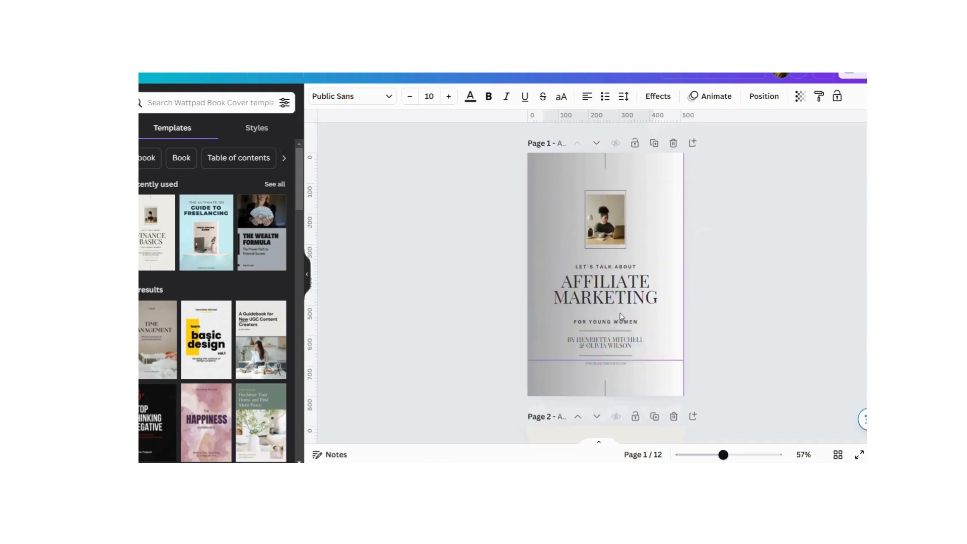
{"action": "scroll", "coordinate": [614, 302], "scroll_direction": "down", "scroll_amount": 4}
{"action": "scroll", "coordinate": [620, 335], "scroll_direction": "down", "scroll_amount": 3}
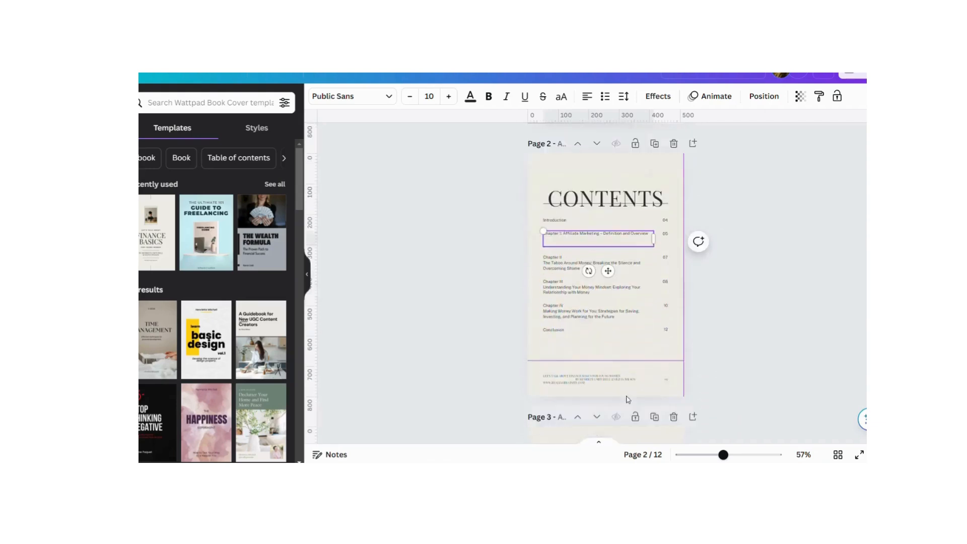
{"action": "scroll", "coordinate": [607, 302], "scroll_direction": "down", "scroll_amount": 1}
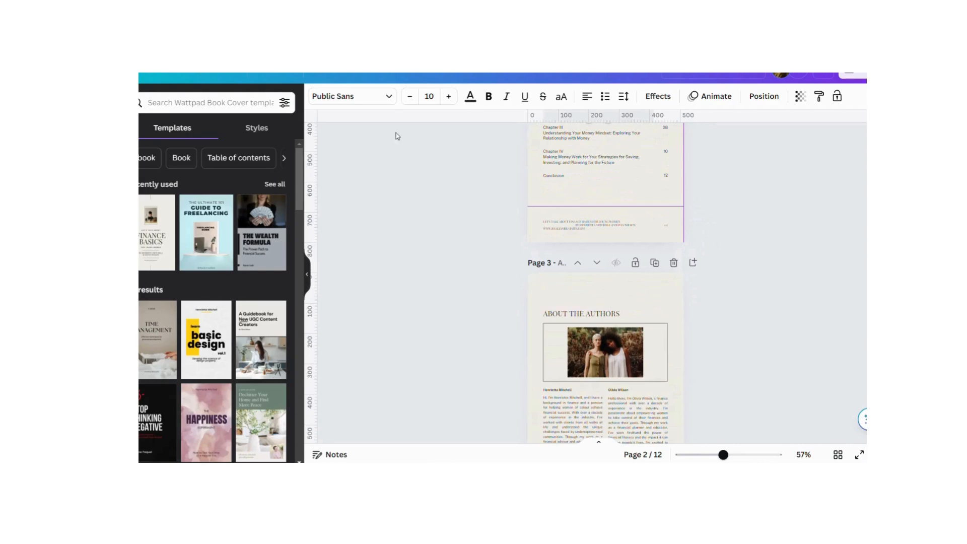
{"action": "scroll", "coordinate": [592, 286], "scroll_direction": "down", "scroll_amount": 1}
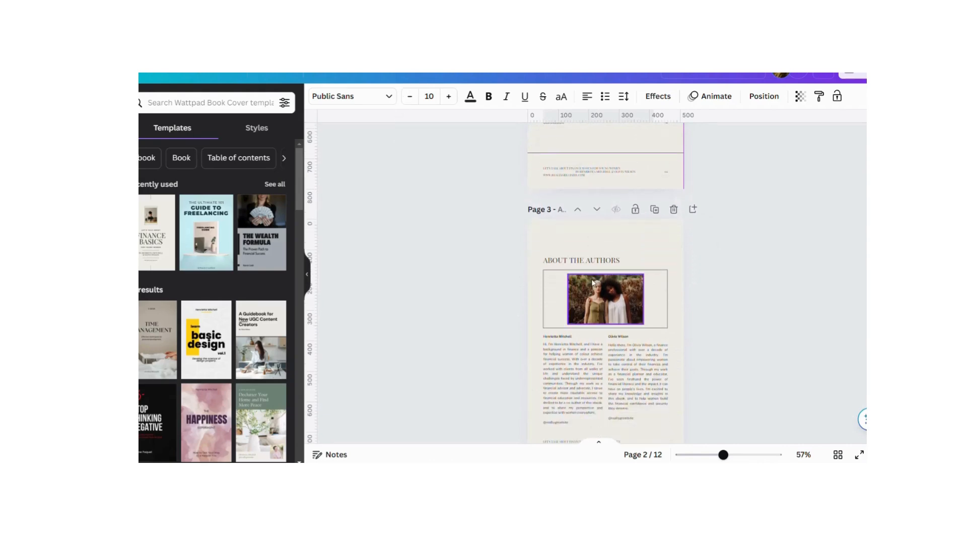
{"action": "left_click", "coordinate": [593, 284]}
{"action": "key", "text": "Delete"}
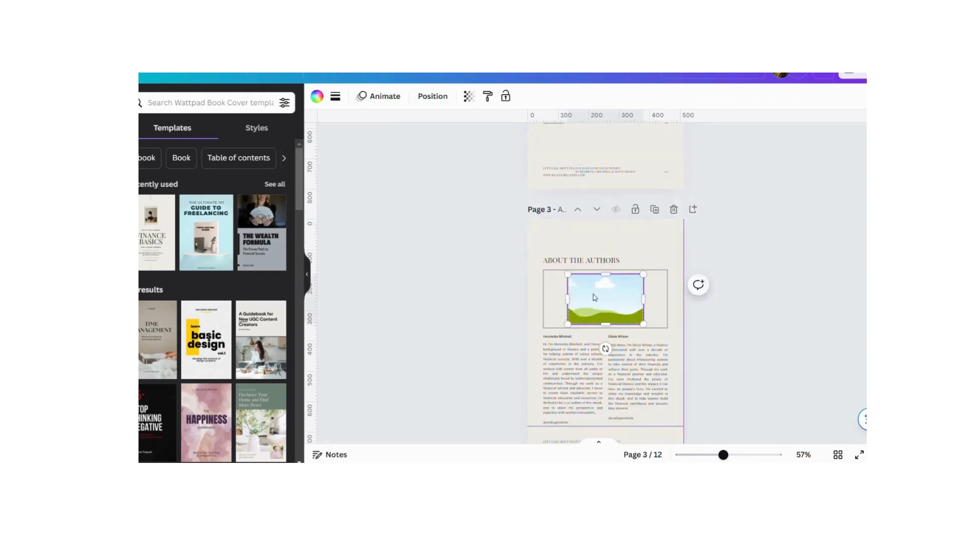
{"action": "key", "text": "Delete"}
{"action": "left_click", "coordinate": [596, 261]}
{"action": "key", "text": "Delete"}
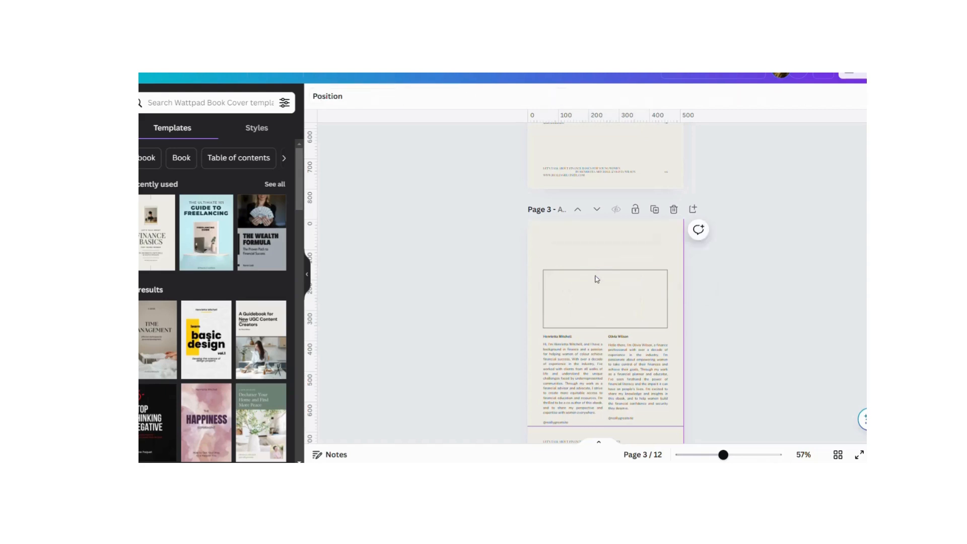
{"action": "left_click", "coordinate": [596, 278]}
{"action": "key", "text": "Delete"}
Step: Delete both author biography texts and the two author names from page 3
{"action": "left_click", "coordinate": [618, 366]}
{"action": "key", "text": "Delete"}
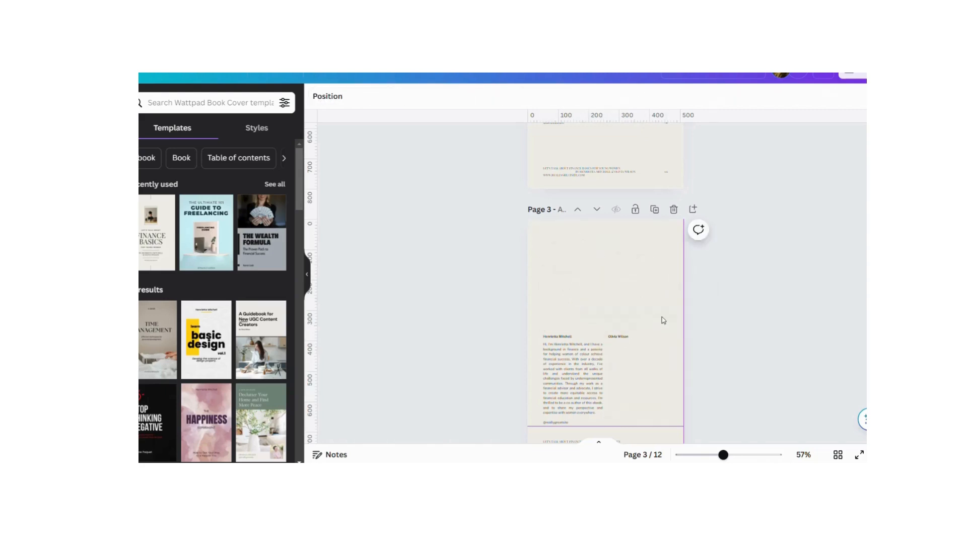
{"action": "left_click", "coordinate": [580, 380]}
{"action": "key", "text": "Delete"}
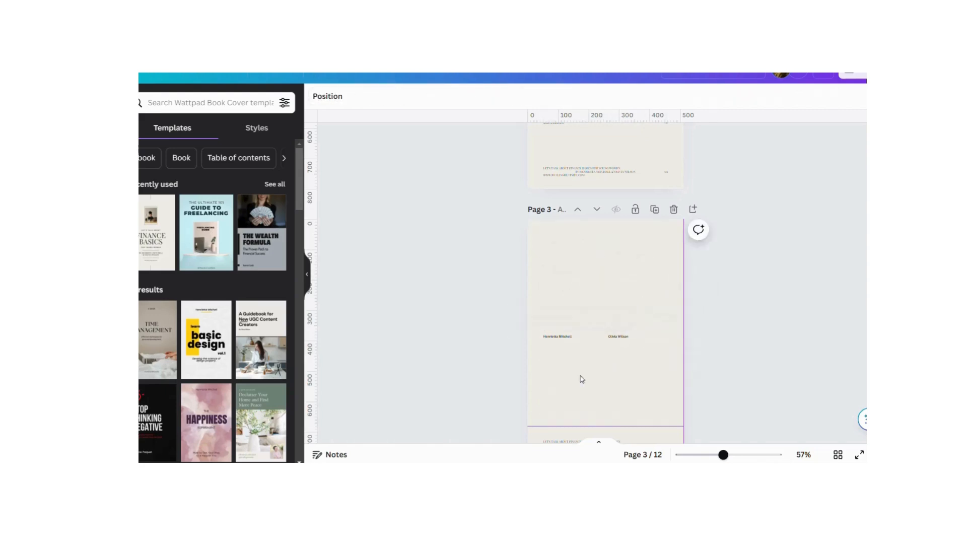
{"action": "left_click", "coordinate": [612, 335]}
{"action": "key", "text": "Delete"}
{"action": "left_click", "coordinate": [574, 341]}
{"action": "key", "text": "Delete"}
Step: Insert the uploaded Introduction page image on page 3 and extend it up to the page's upper edge
{"action": "left_click", "coordinate": [96, 256]}
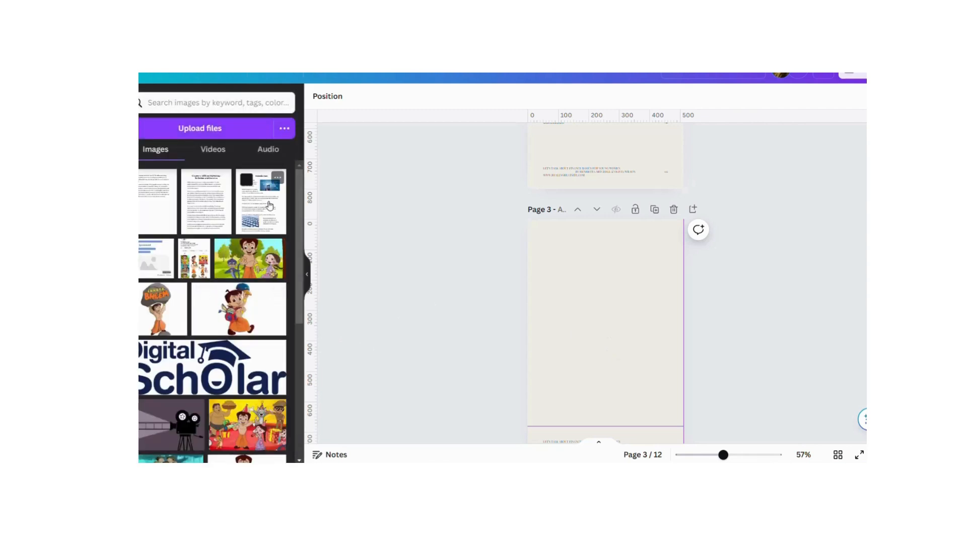
{"action": "left_click", "coordinate": [256, 213]}
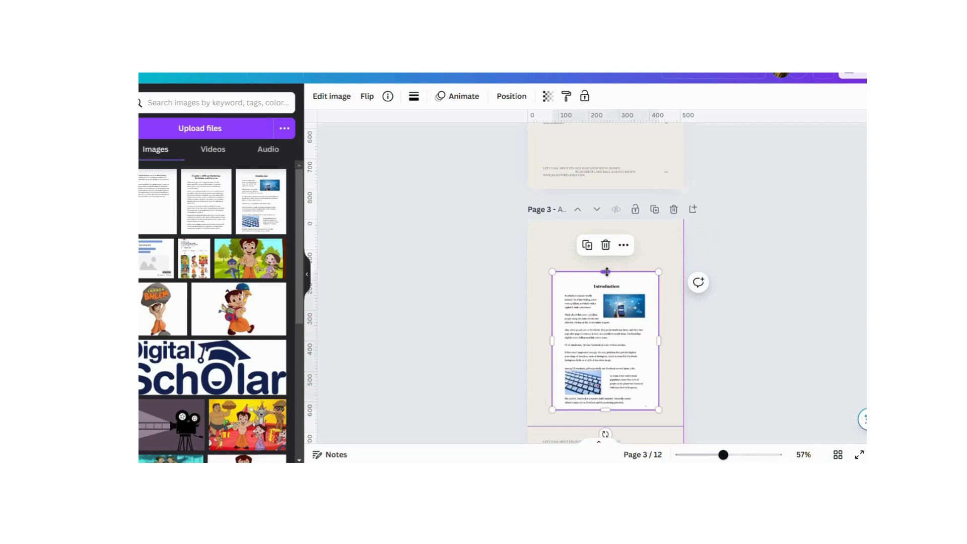
{"action": "left_click_drag", "start_coordinate": [605, 272], "coordinate": [606, 219]}
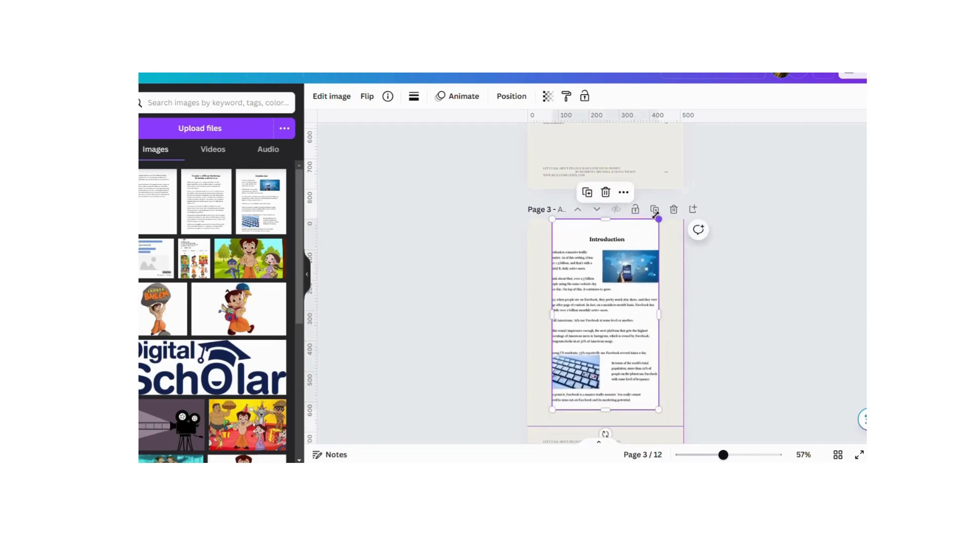
Step: Duplicate the Introduction page twice and delete the image from the copy on page 5
{"action": "left_click", "coordinate": [654, 210]}
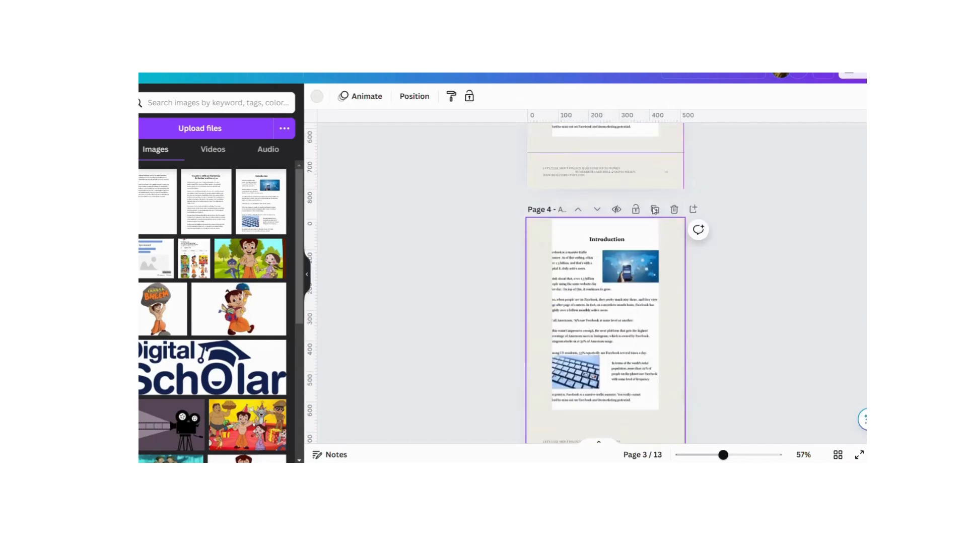
{"action": "left_click", "coordinate": [654, 209]}
{"action": "left_click", "coordinate": [611, 262]}
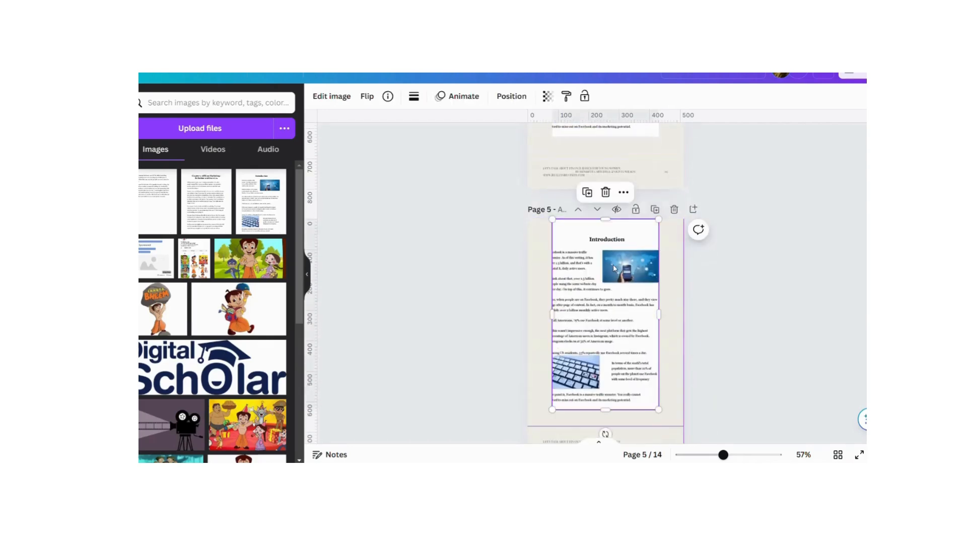
{"action": "left_click", "coordinate": [605, 191]}
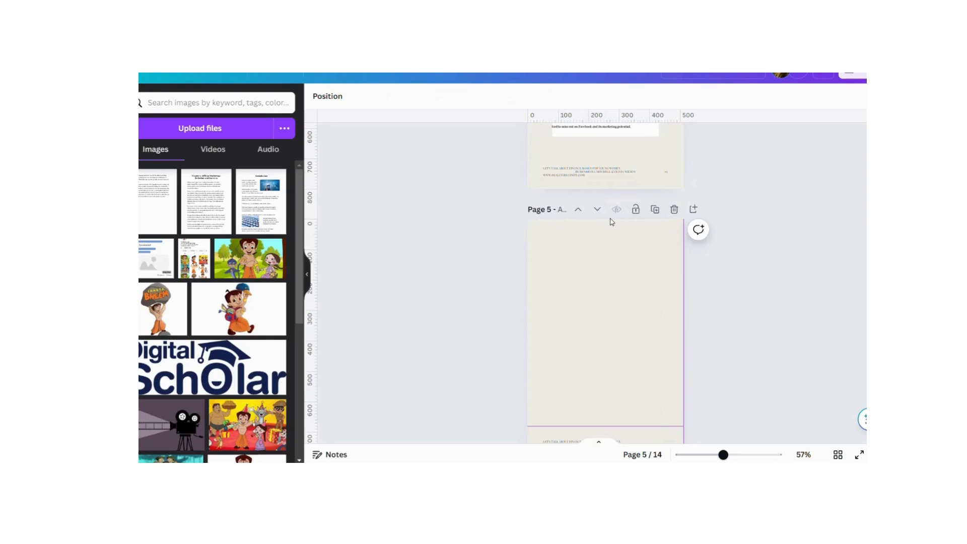
Step: Delete the Introduction page image from the copy on page 4
{"action": "scroll", "coordinate": [612, 221], "scroll_direction": "up", "scroll_amount": 3}
{"action": "left_click", "coordinate": [612, 216]}
{"action": "left_click_drag", "start_coordinate": [612, 216], "coordinate": [611, 298]}
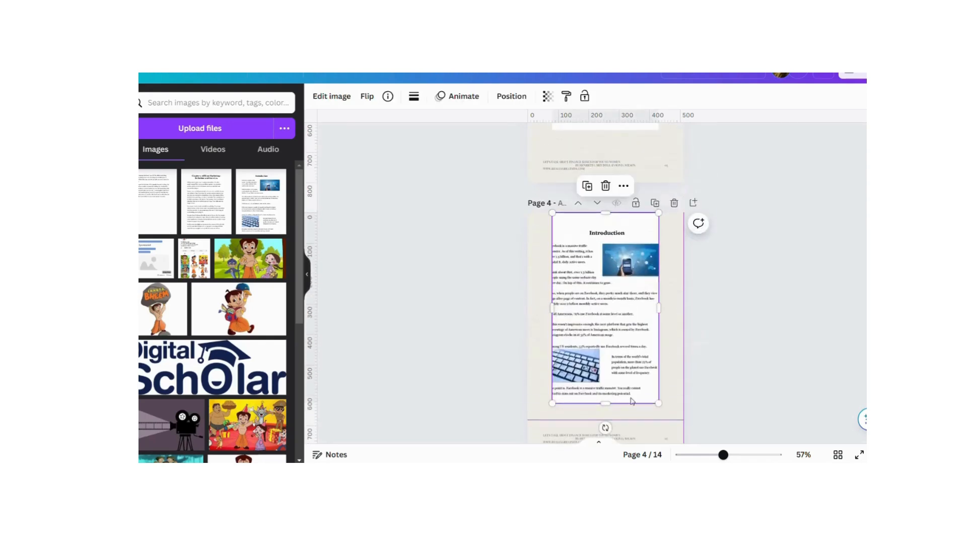
{"action": "left_click", "coordinate": [606, 186]}
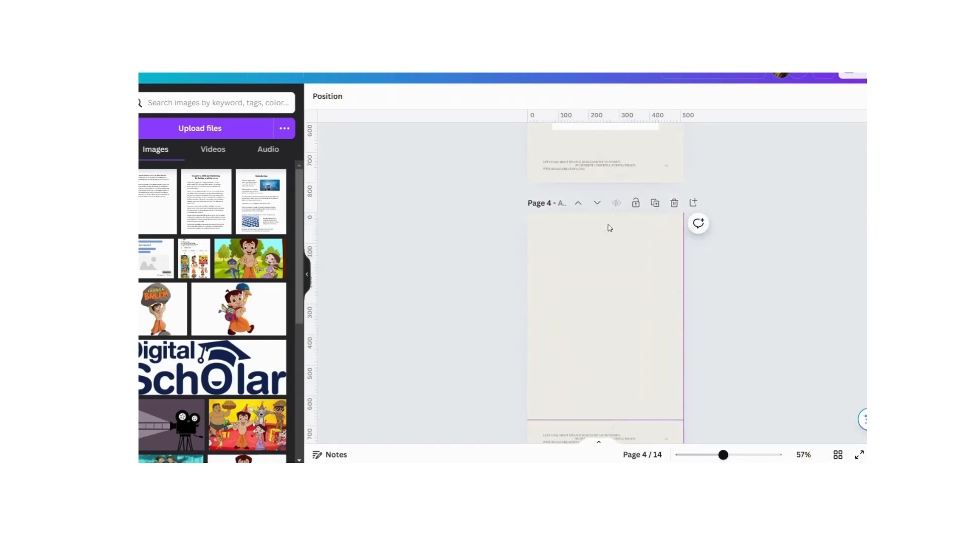
Step: Stretch the Introduction image on page 3 to both side edges and the lower edge so it fills the page
{"action": "scroll", "coordinate": [610, 228], "scroll_direction": "up", "scroll_amount": 5}
{"action": "left_click", "coordinate": [649, 259]}
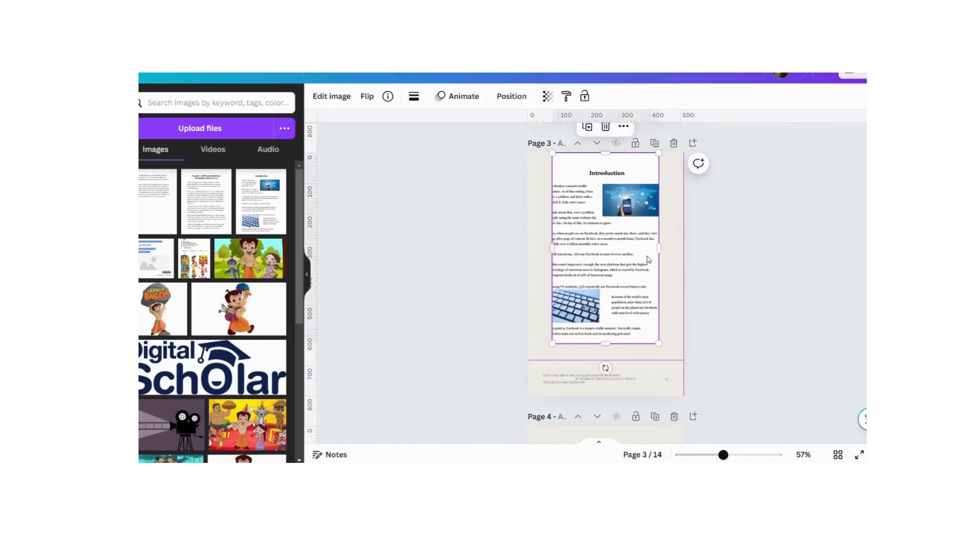
{"action": "left_click_drag", "start_coordinate": [659, 248], "coordinate": [684, 248]}
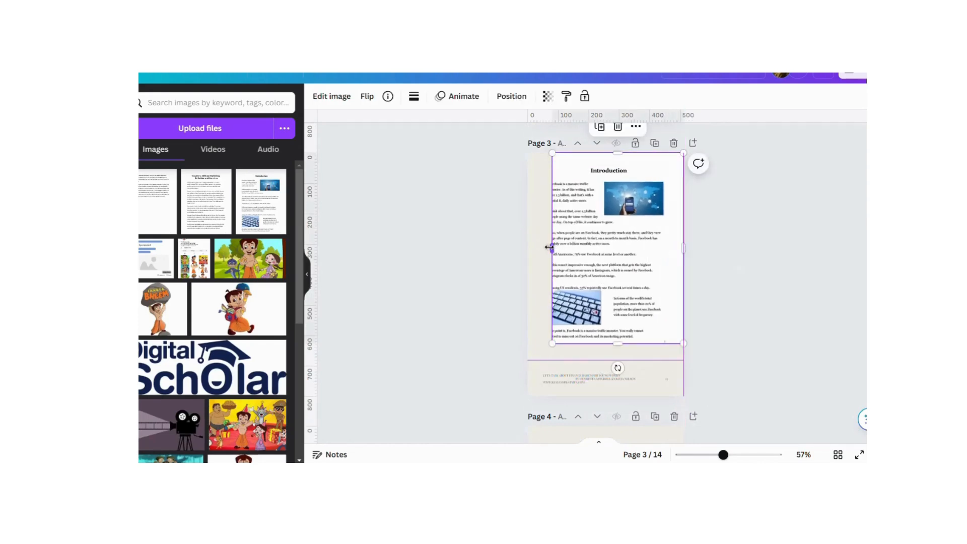
{"action": "left_click_drag", "start_coordinate": [549, 246], "coordinate": [527, 248]}
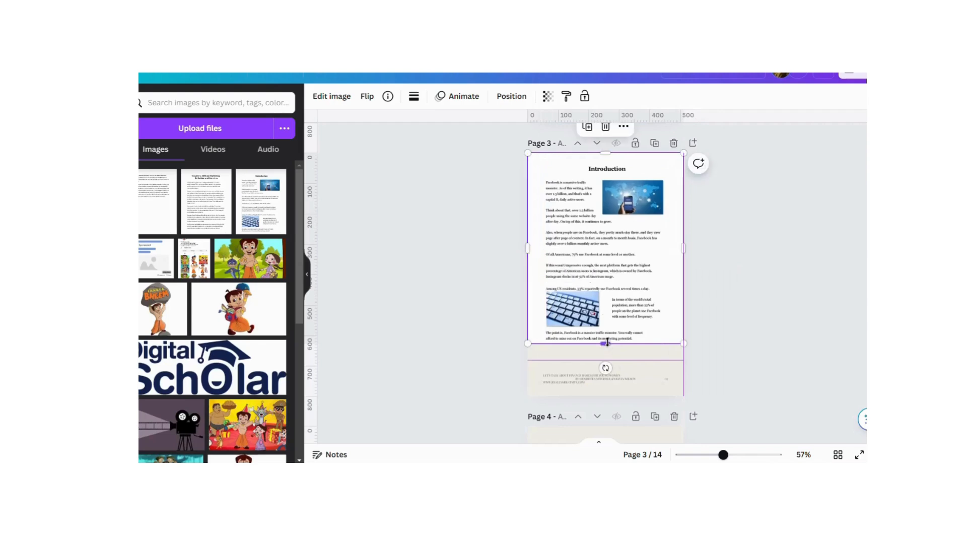
{"action": "left_click_drag", "start_coordinate": [608, 342], "coordinate": [616, 396]}
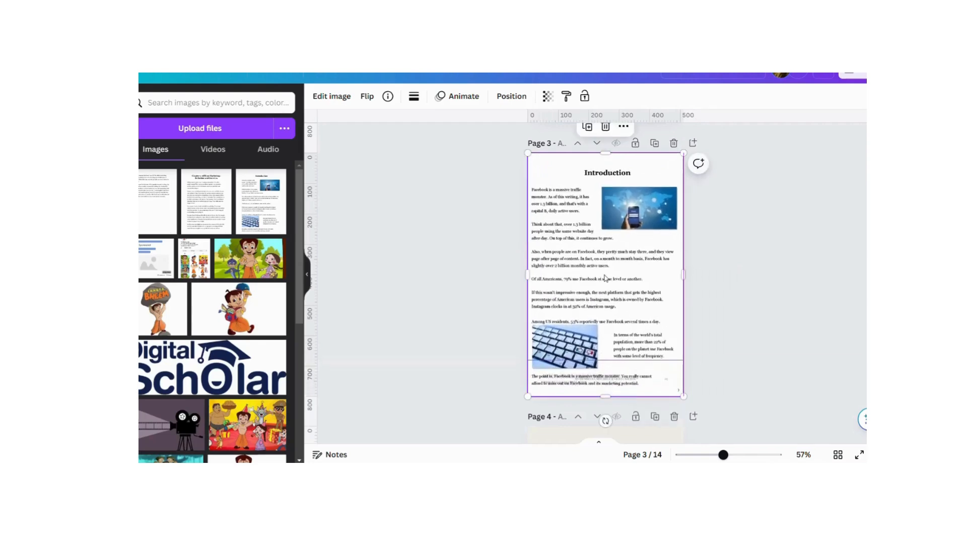
Step: Delete the template's footer text group overlapping the Introduction image on page 3
{"action": "left_click", "coordinate": [620, 386]}
{"action": "left_click", "coordinate": [649, 354]}
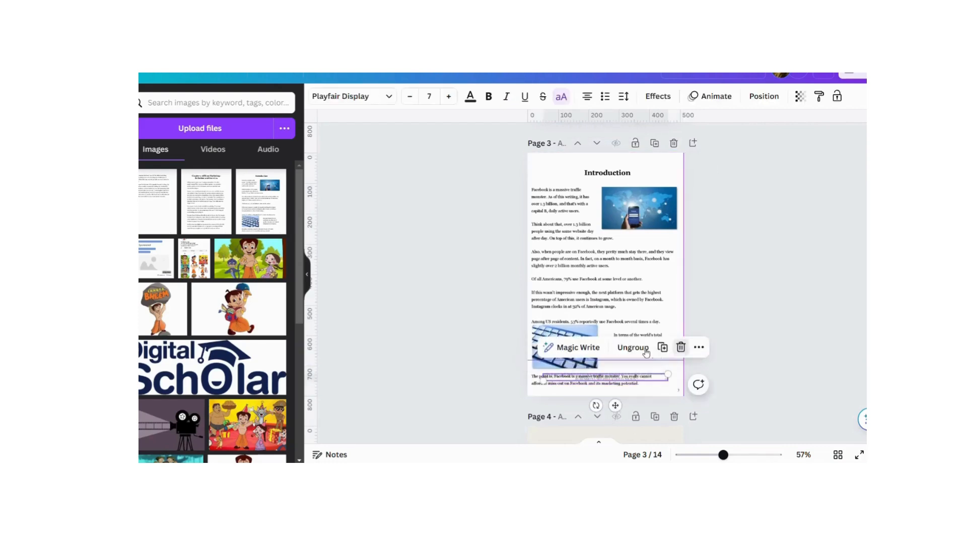
{"action": "left_click", "coordinate": [662, 347]}
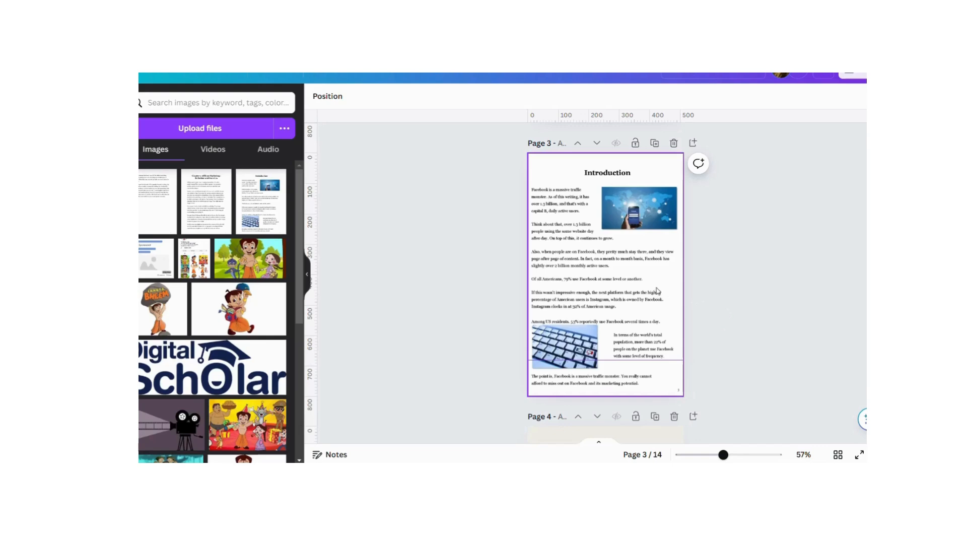
Step: Insert the uploaded Chapter 1 page image on page 4 and stretch it to the page's upper and side edges and down to the guide above the footer
{"action": "scroll", "coordinate": [556, 315], "scroll_direction": "down", "scroll_amount": 3}
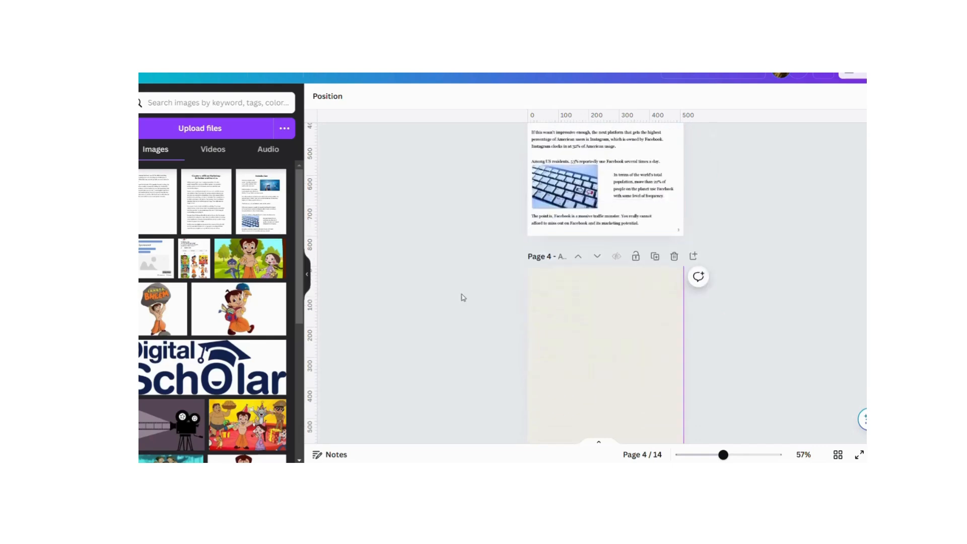
{"action": "left_click", "coordinate": [206, 202]}
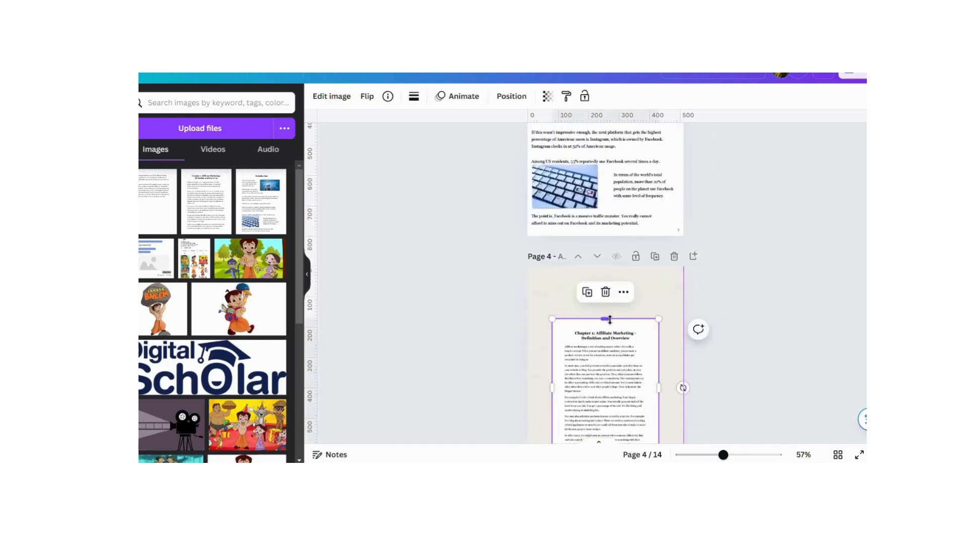
{"action": "left_click_drag", "start_coordinate": [609, 319], "coordinate": [610, 266]}
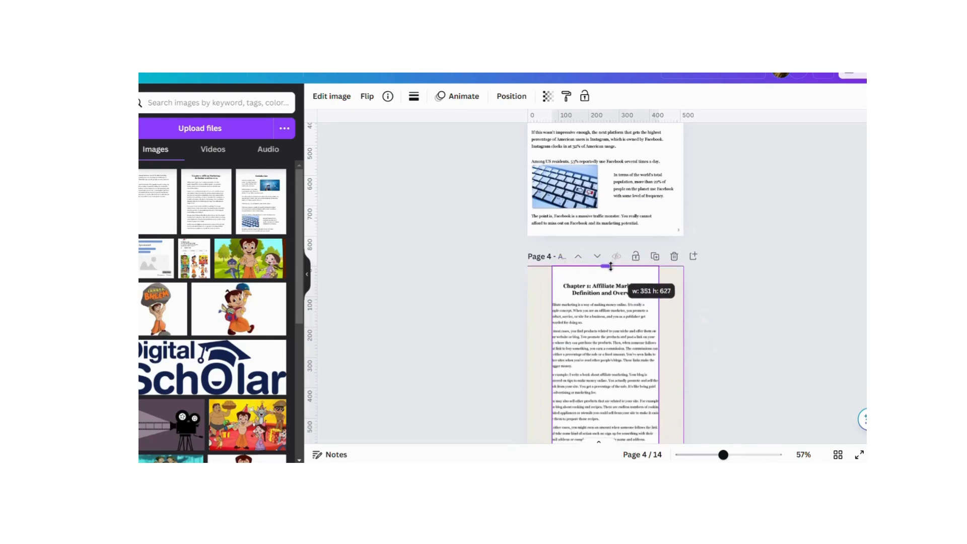
{"action": "left_click_drag", "start_coordinate": [553, 359], "coordinate": [528, 361]}
{"action": "left_click_drag", "start_coordinate": [658, 359], "coordinate": [683, 361]}
{"action": "scroll", "coordinate": [624, 346], "scroll_direction": "down", "scroll_amount": 3}
{"action": "scroll", "coordinate": [623, 346], "scroll_direction": "down", "scroll_amount": 1}
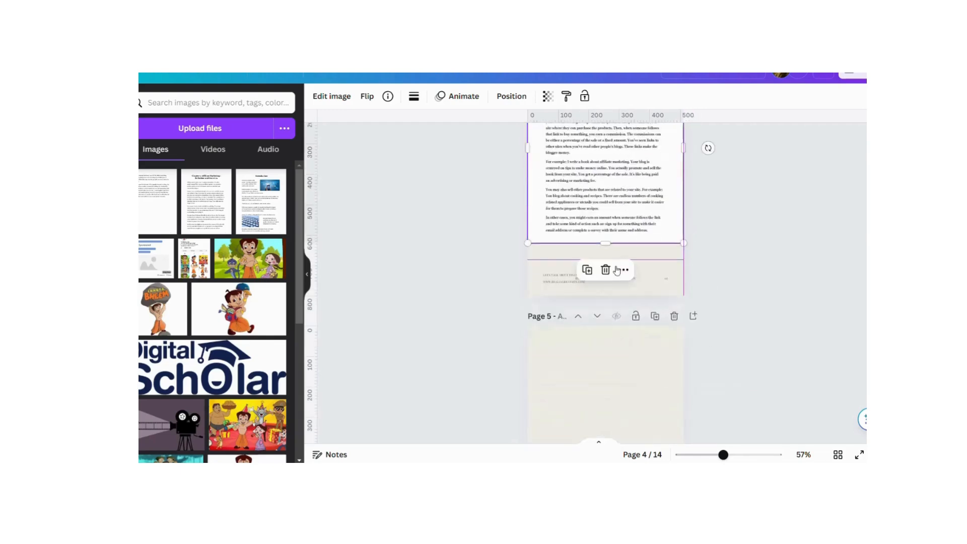
{"action": "left_click_drag", "start_coordinate": [606, 243], "coordinate": [606, 260]}
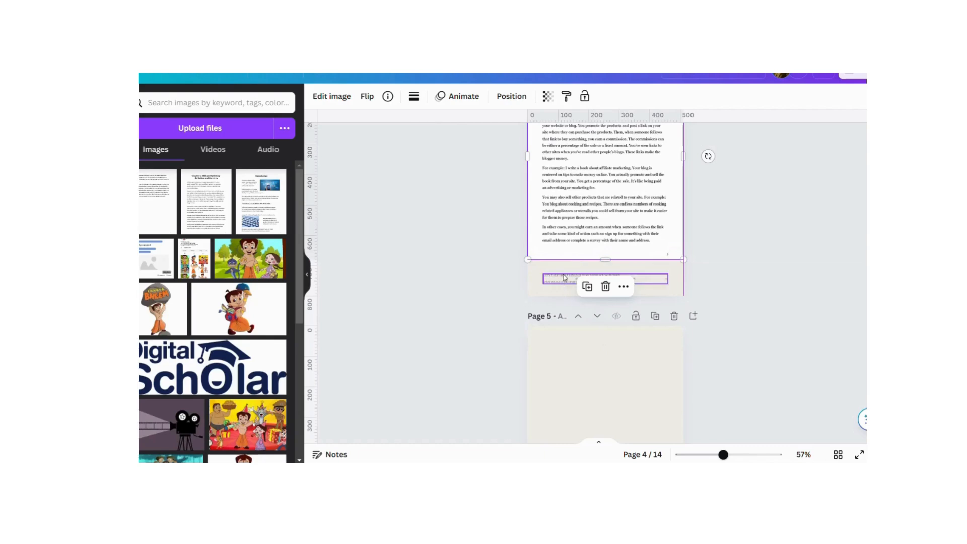
{"action": "scroll", "coordinate": [587, 367], "scroll_direction": "down", "scroll_amount": 3}
{"action": "left_click", "coordinate": [146, 192]}
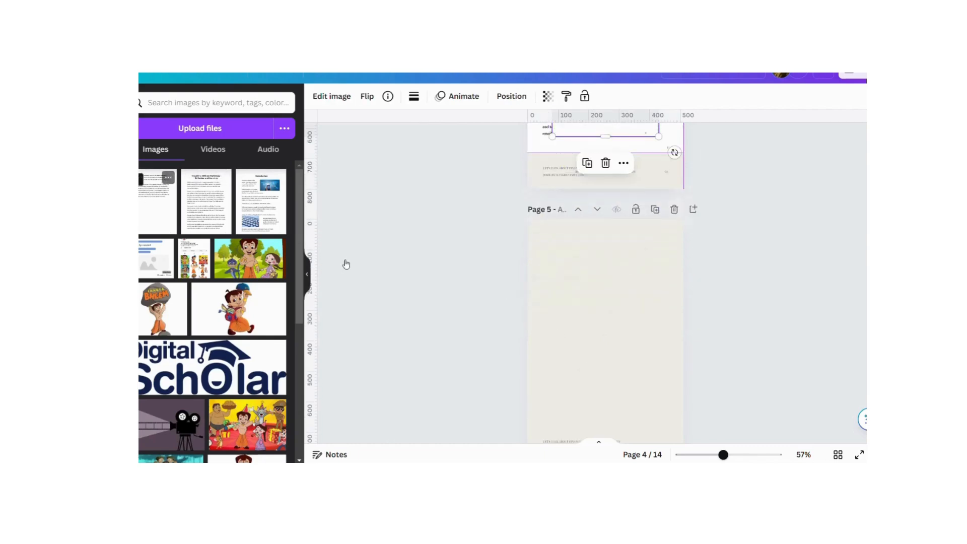
{"action": "scroll", "coordinate": [621, 313], "scroll_direction": "up", "scroll_amount": 6}
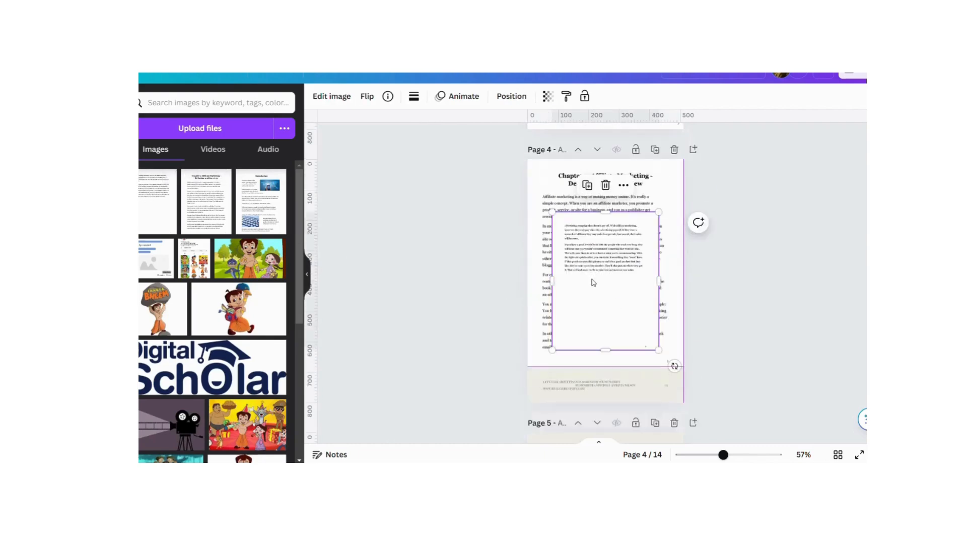
{"action": "left_click", "coordinate": [607, 188]}
Step: Insert the uploaded page image that continues Chapter 1 on page 5 and stretch it to fill the whole page
{"action": "scroll", "coordinate": [598, 285], "scroll_direction": "down", "scroll_amount": 3}
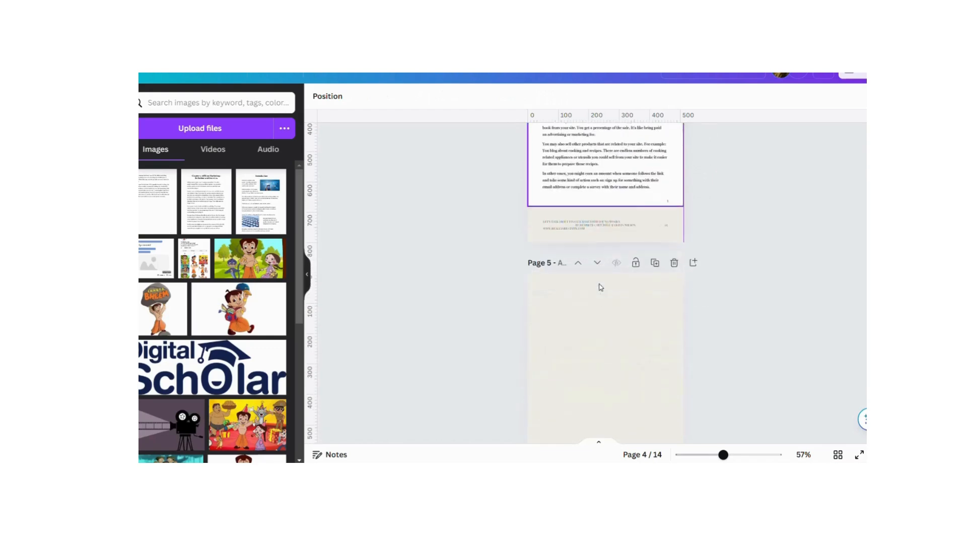
{"action": "left_click", "coordinate": [591, 324]}
{"action": "left_click", "coordinate": [157, 209]}
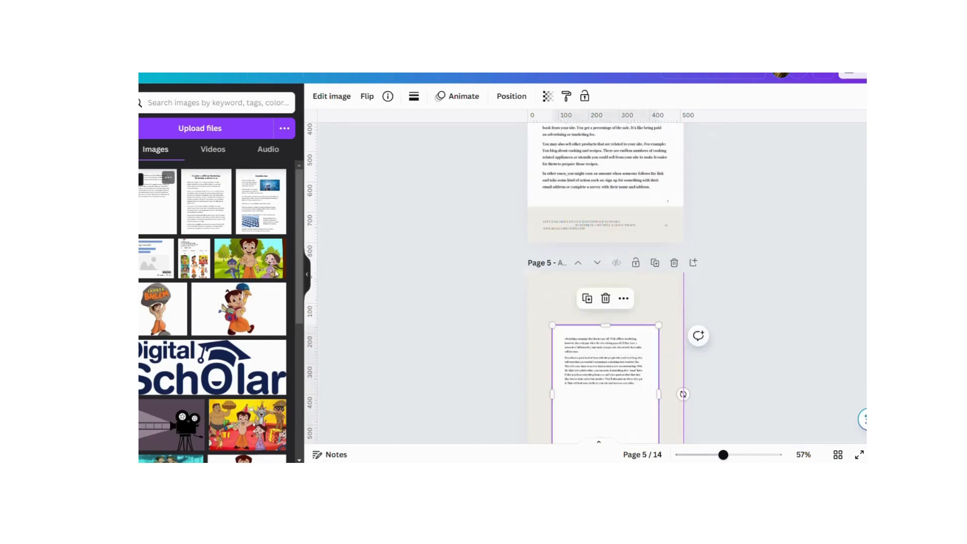
{"action": "left_click_drag", "start_coordinate": [606, 219], "coordinate": [613, 170]}
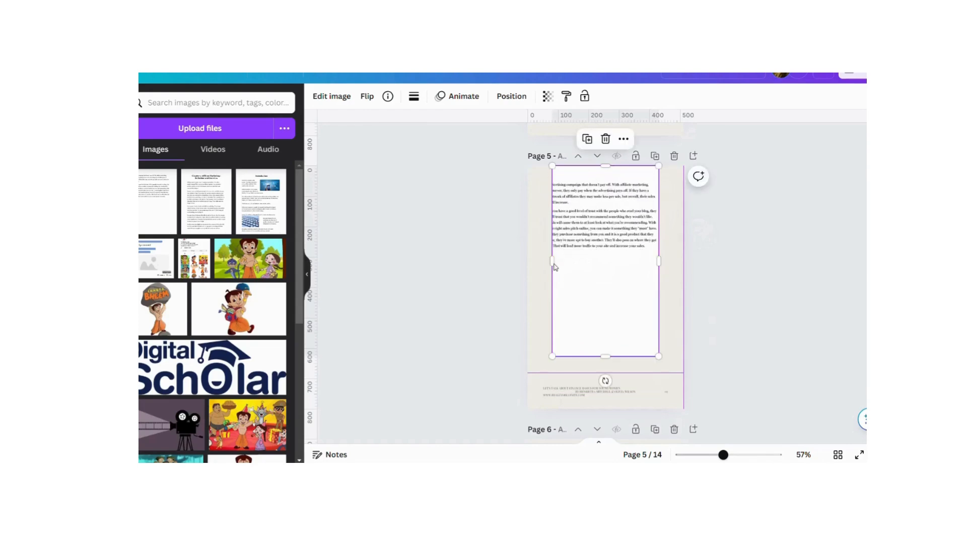
{"action": "left_click_drag", "start_coordinate": [551, 261], "coordinate": [528, 260]}
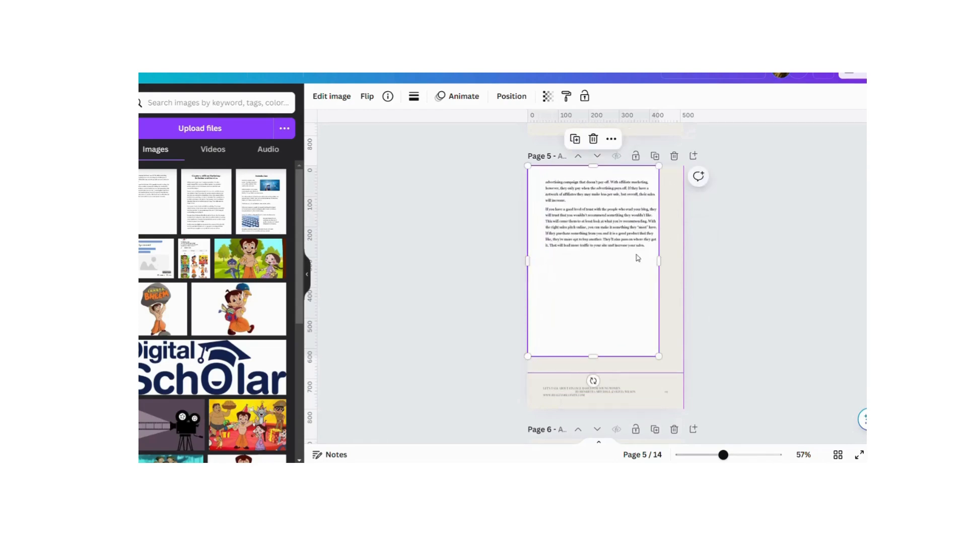
{"action": "left_click_drag", "start_coordinate": [658, 261], "coordinate": [685, 261]}
{"action": "scroll", "coordinate": [660, 285], "scroll_direction": "down", "scroll_amount": 2}
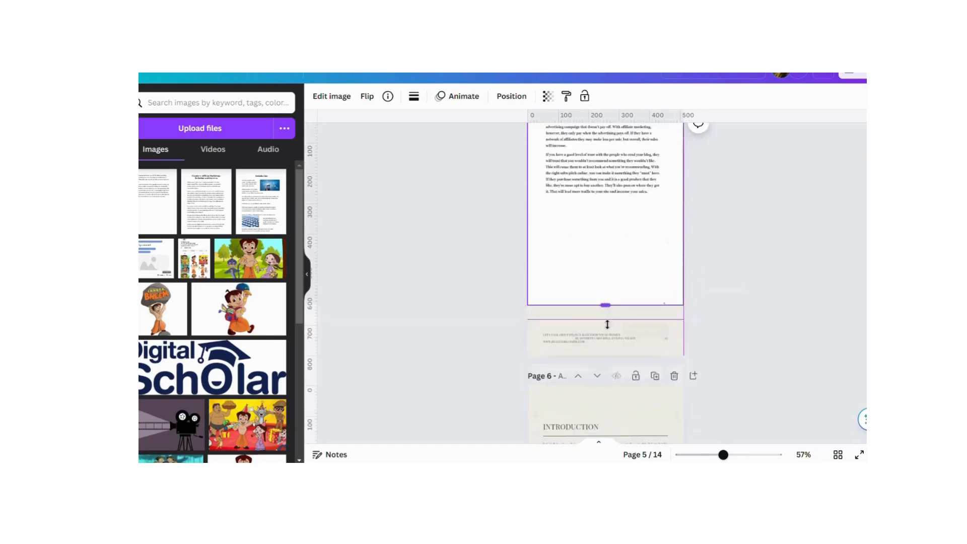
{"action": "left_click_drag", "start_coordinate": [607, 325], "coordinate": [605, 355]}
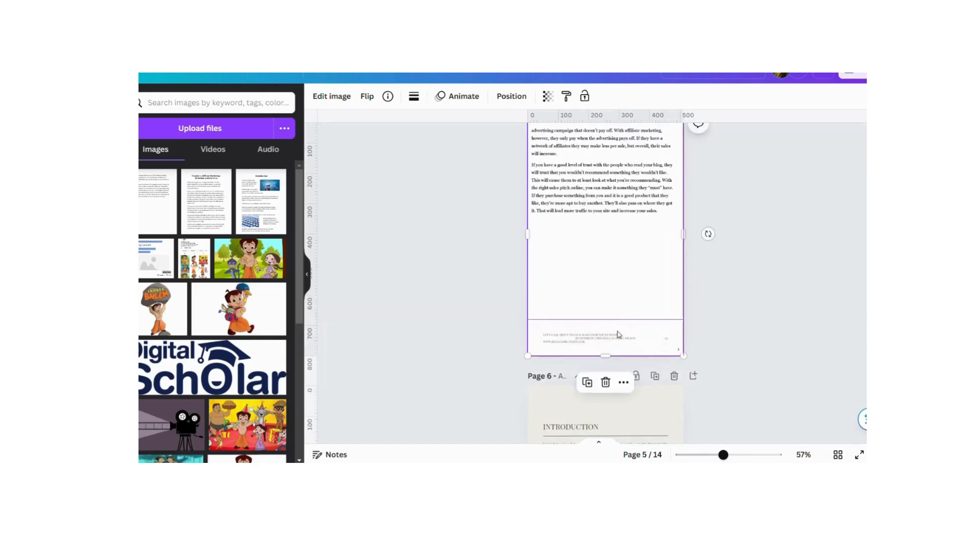
Step: Download all 14 pages as a PDF Standard file and save it under the proposed file name
{"action": "scroll", "coordinate": [619, 335], "scroll_direction": "up", "scroll_amount": 15}
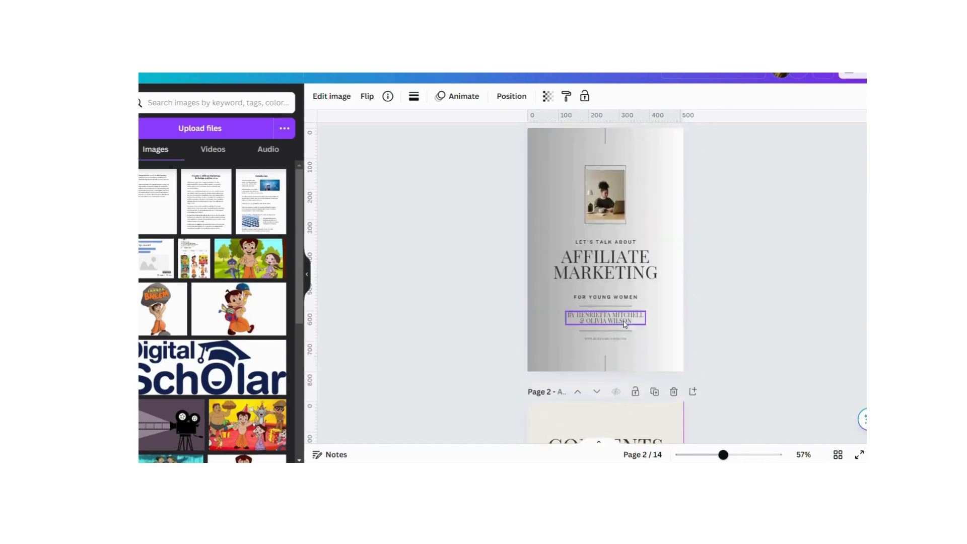
{"action": "scroll", "coordinate": [625, 324], "scroll_direction": "up", "scroll_amount": 1}
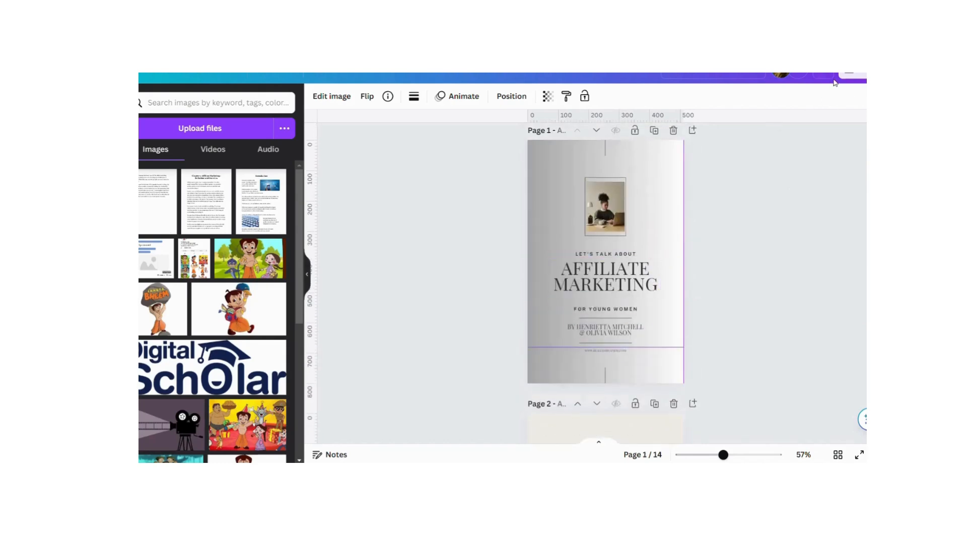
{"action": "left_click", "coordinate": [849, 76]}
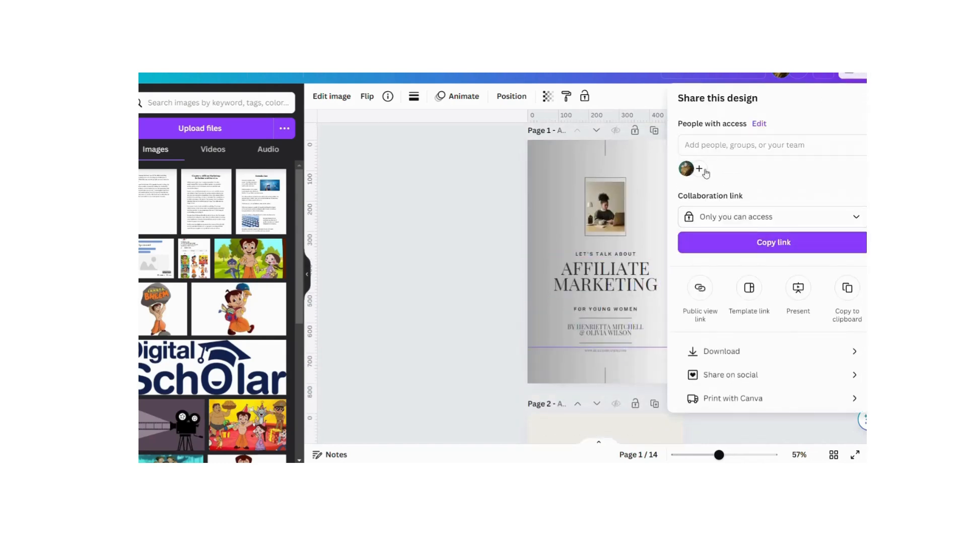
{"action": "left_click", "coordinate": [715, 353]}
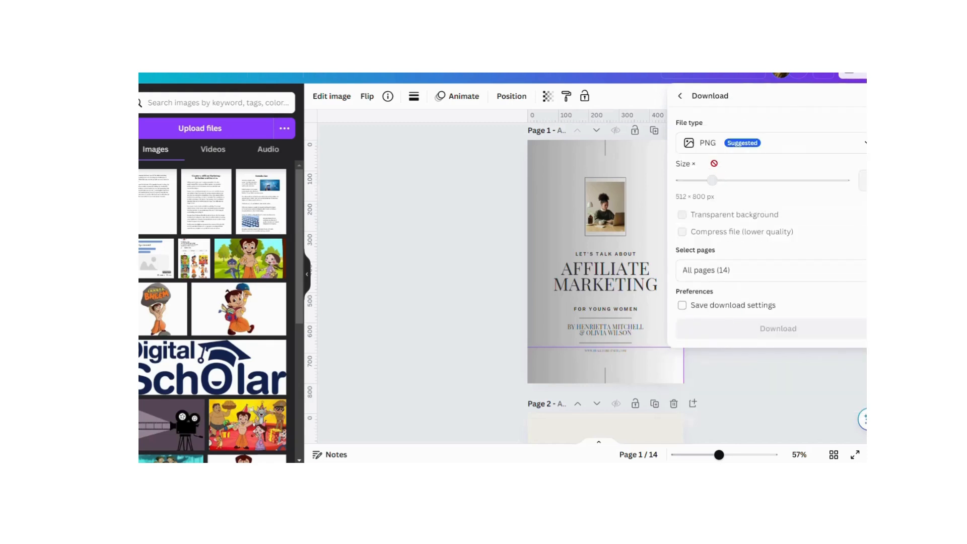
{"action": "left_click", "coordinate": [732, 146]}
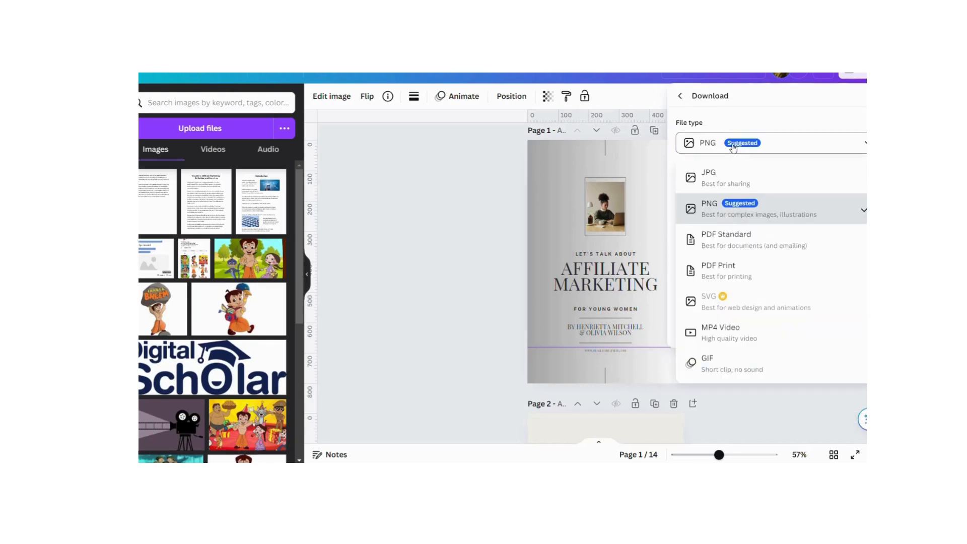
{"action": "left_click", "coordinate": [715, 240]}
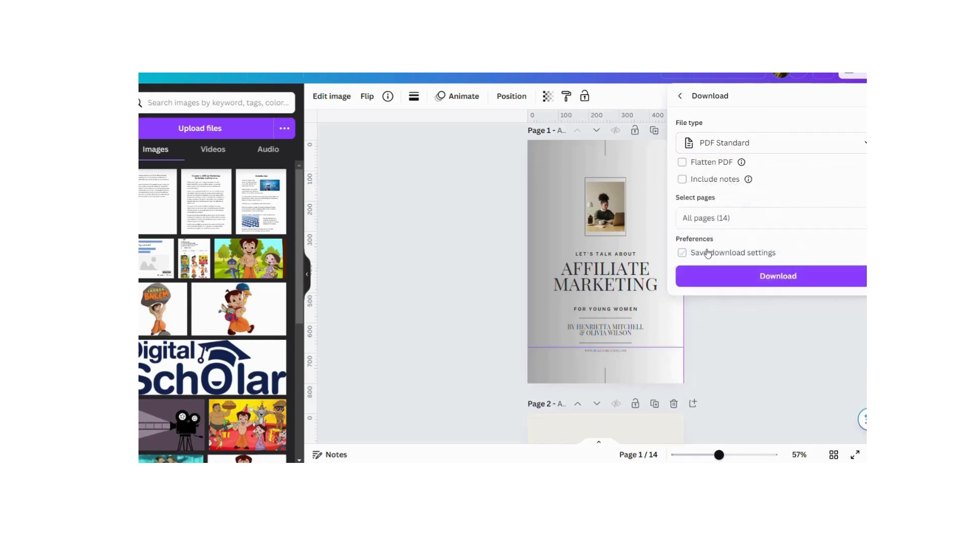
{"action": "left_click", "coordinate": [773, 277]}
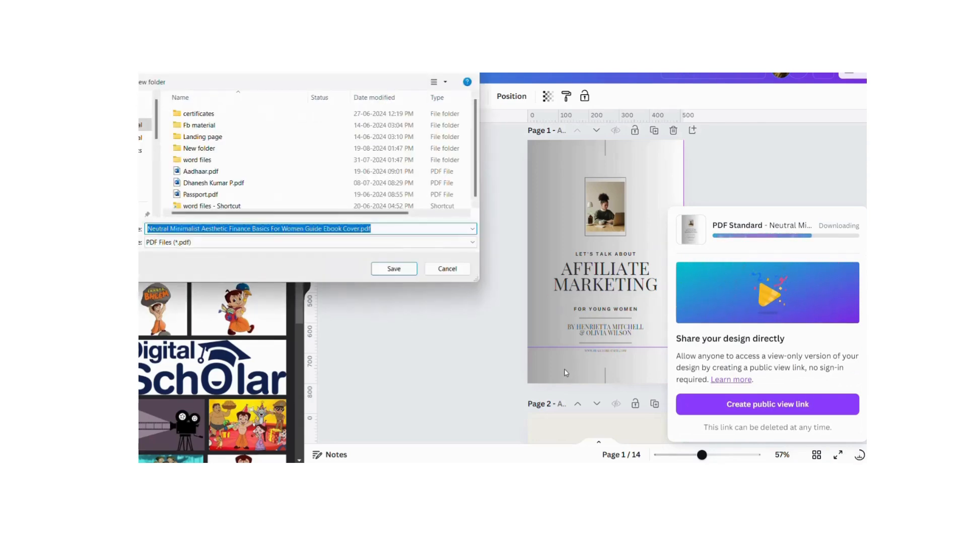
{"action": "left_click", "coordinate": [145, 163]}
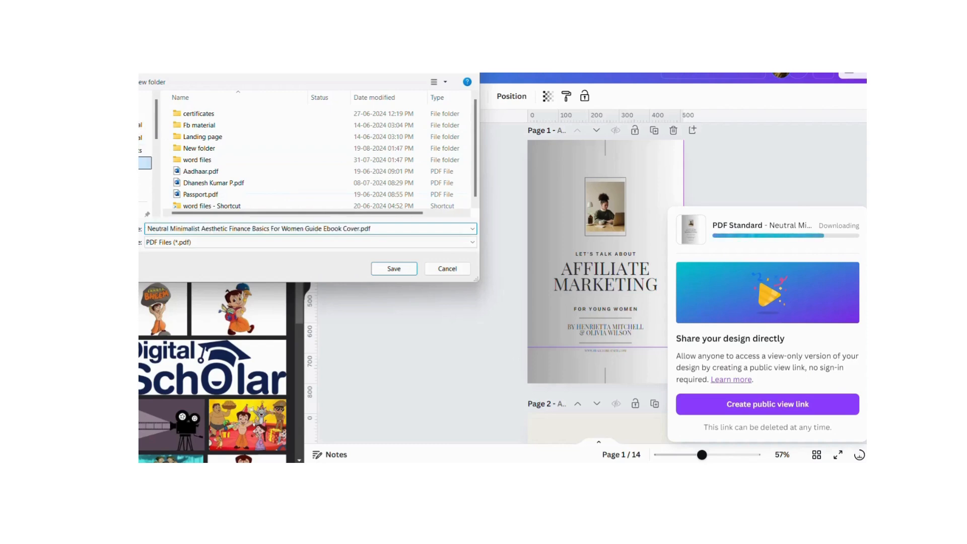
{"action": "left_click", "coordinate": [390, 270]}
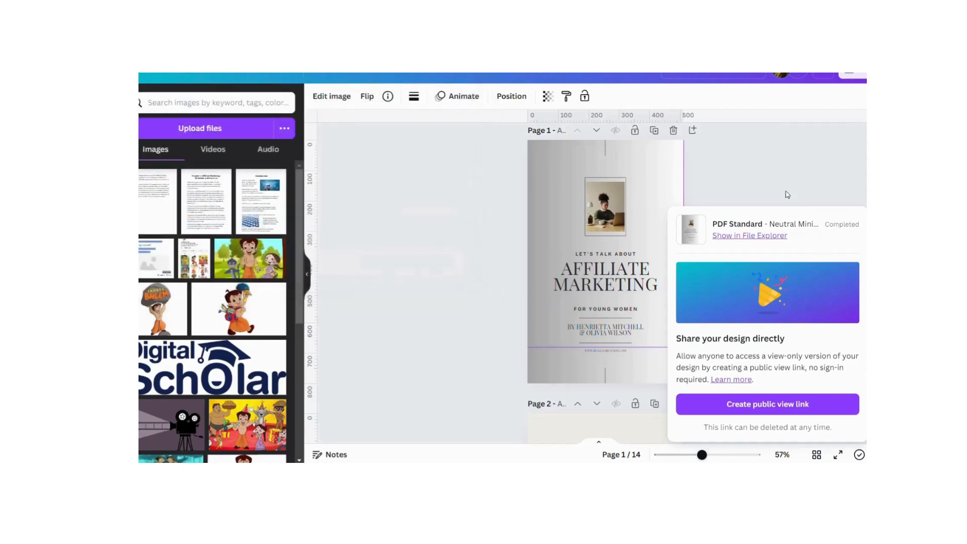
{"action": "left_click", "coordinate": [766, 177]}
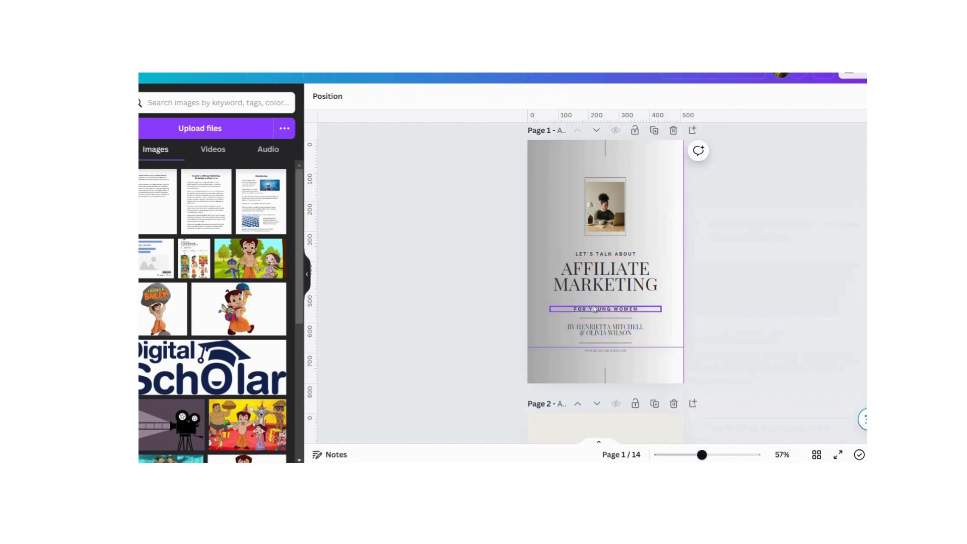
{"action": "scroll", "coordinate": [595, 310], "scroll_direction": "down", "scroll_amount": 10}
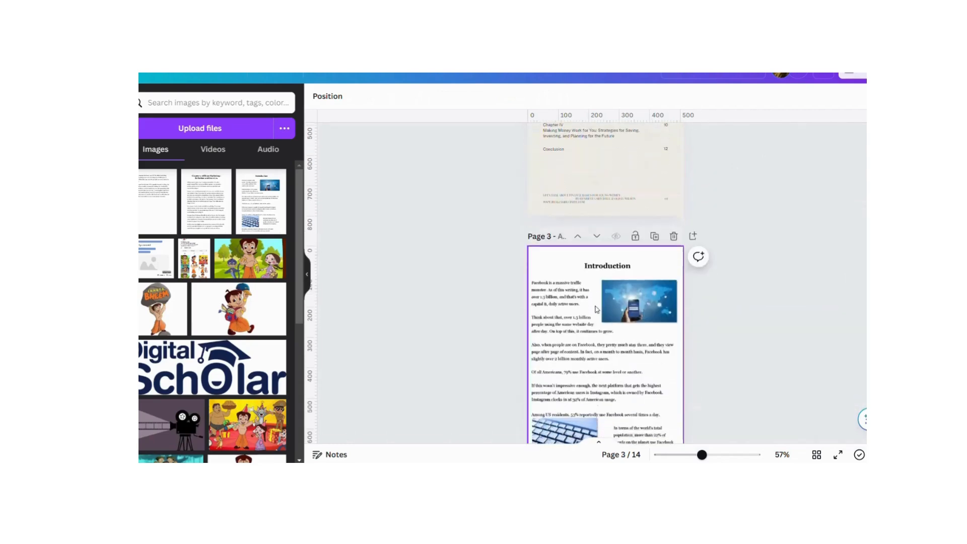
{"action": "scroll", "coordinate": [596, 309], "scroll_direction": "down", "scroll_amount": 5}
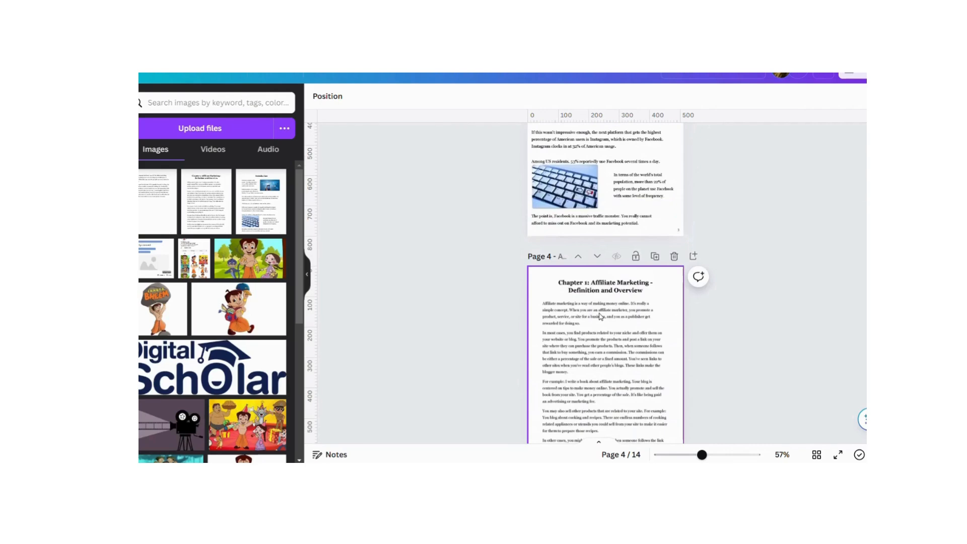
{"action": "scroll", "coordinate": [600, 316], "scroll_direction": "up", "scroll_amount": 10}
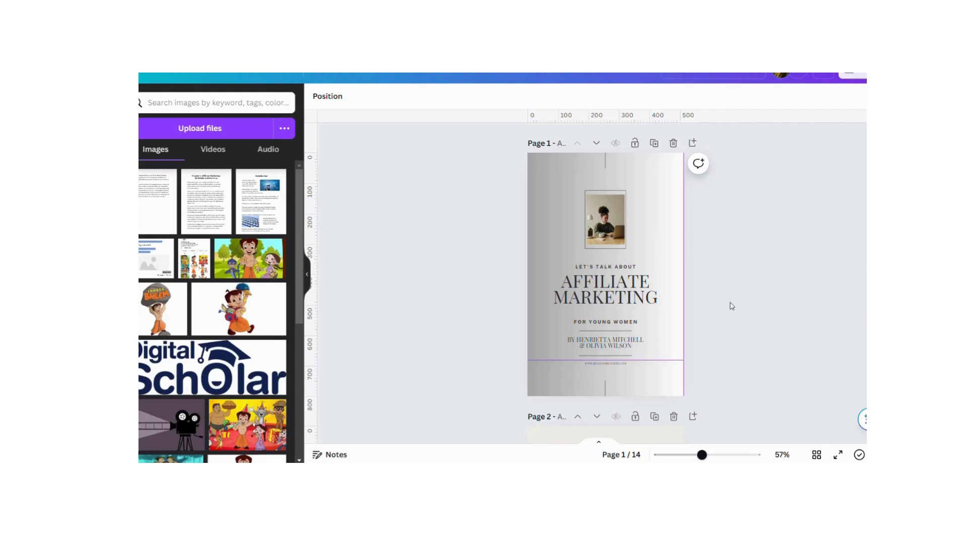
{"action": "left_click", "coordinate": [653, 223]}
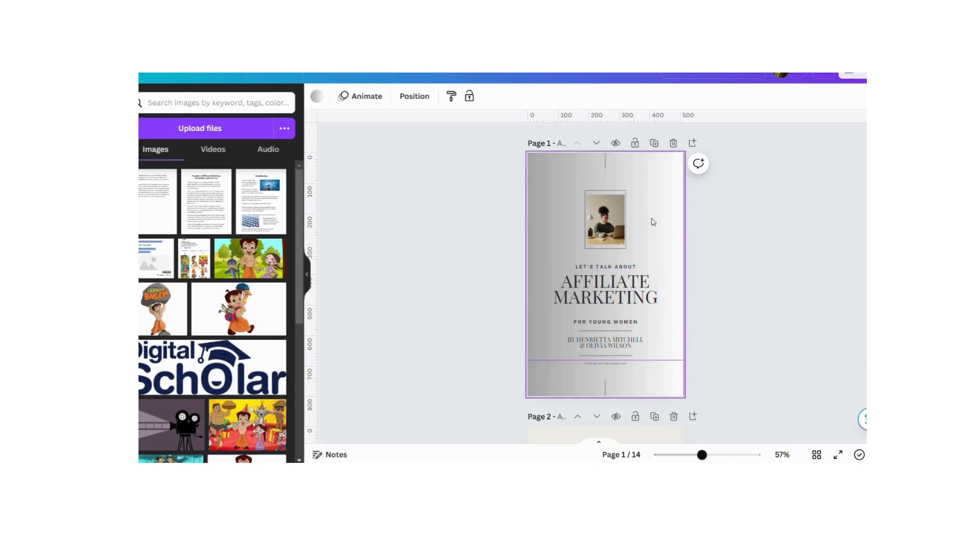